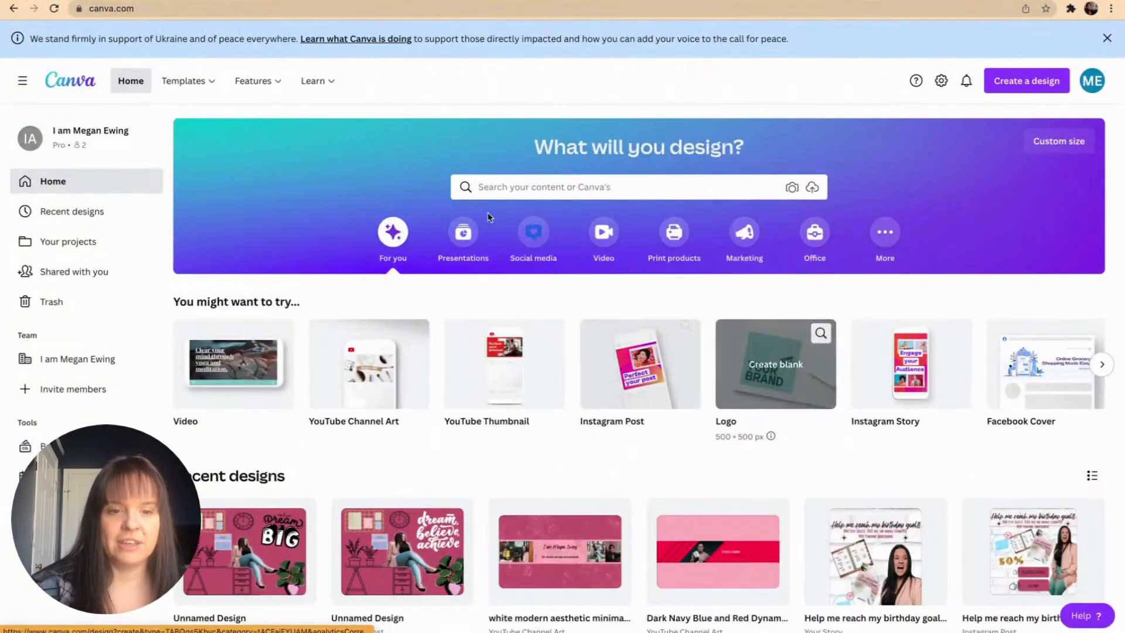
Search the templates for "facebook post" and create a blank Facebook Post design.
click(516, 185)
text(face)
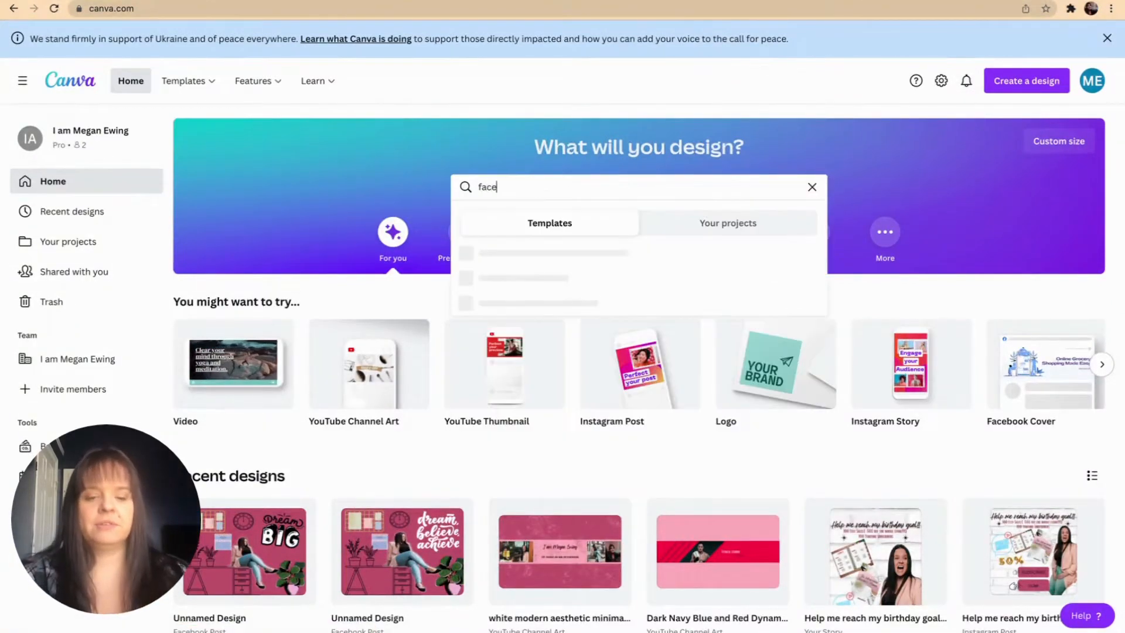
text(book post)
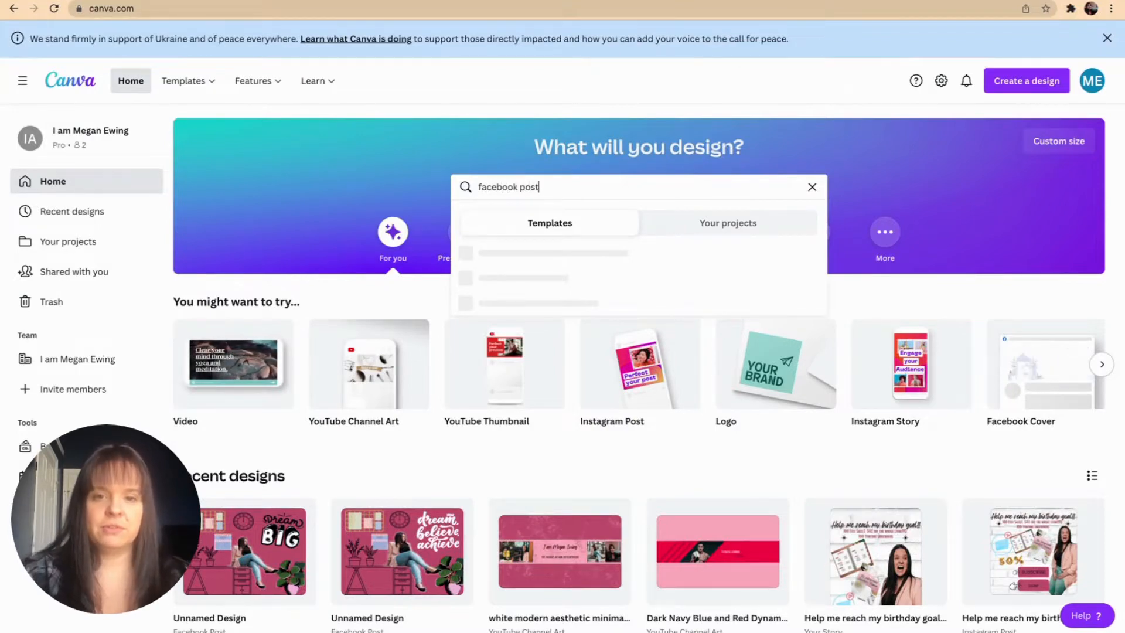
key(Return)
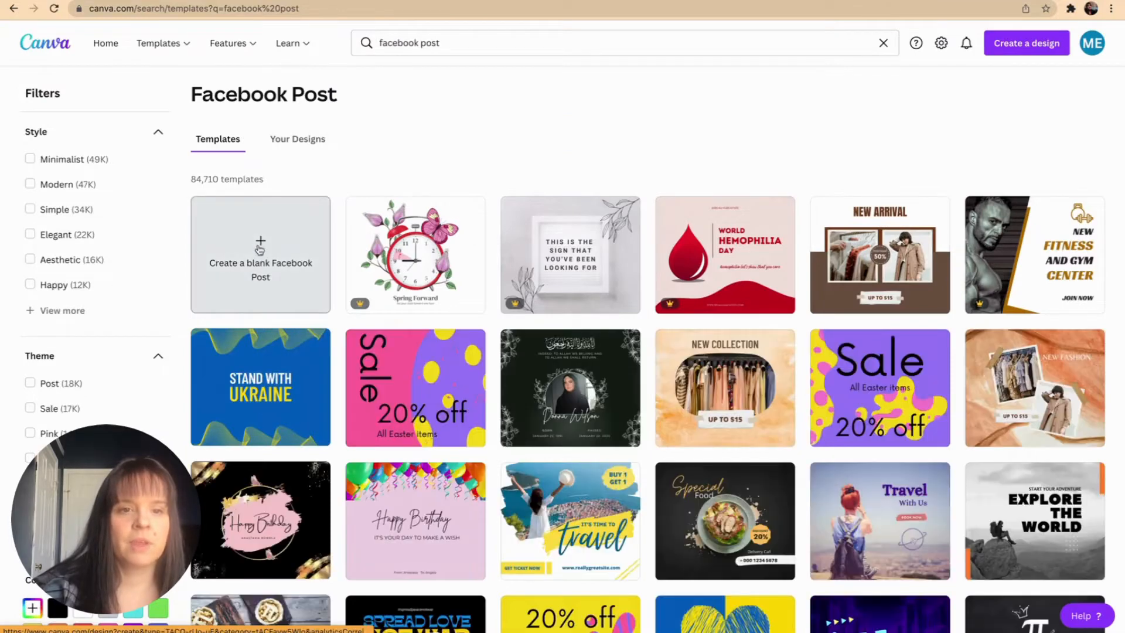
click(259, 241)
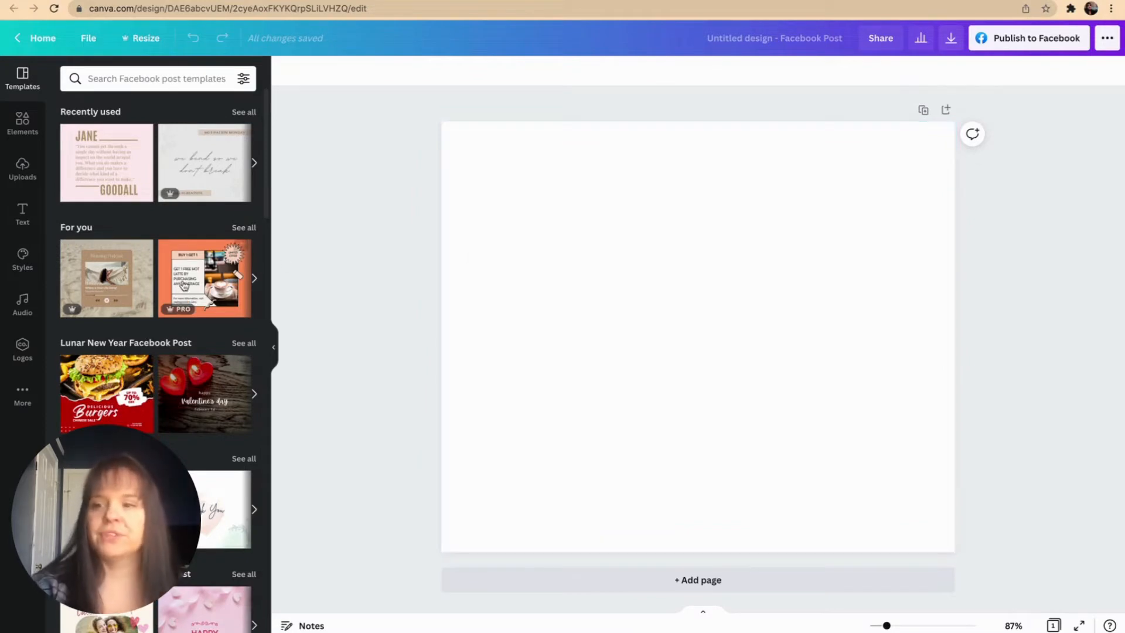
Add the uploaded photo of the woman sitting cross-legged on the stone steps and remove its background.
click(24, 171)
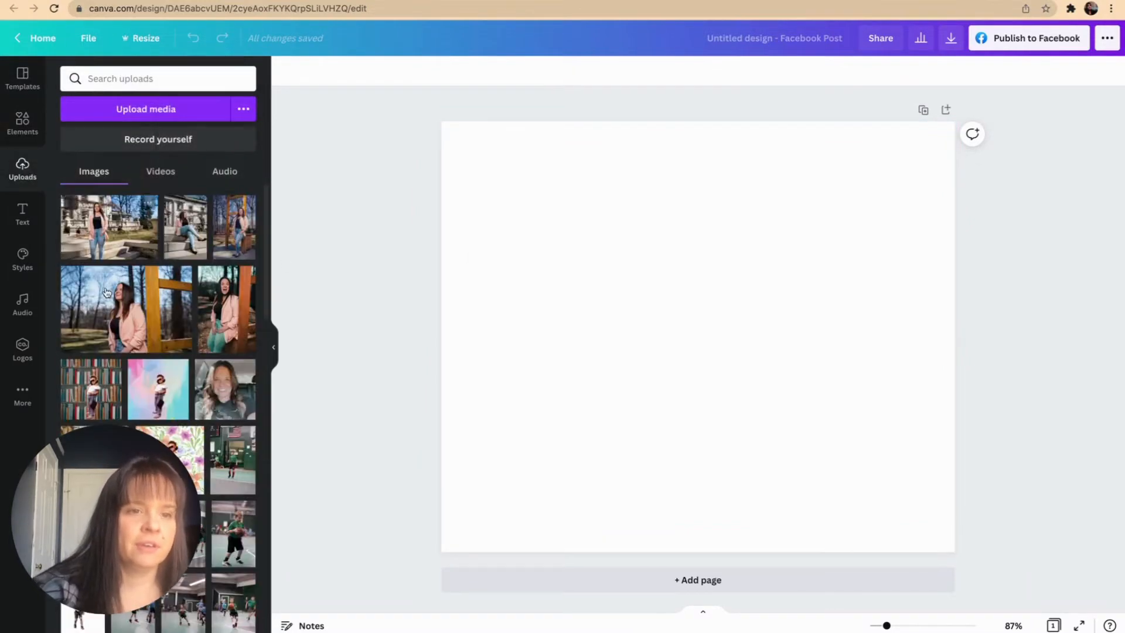
click(183, 232)
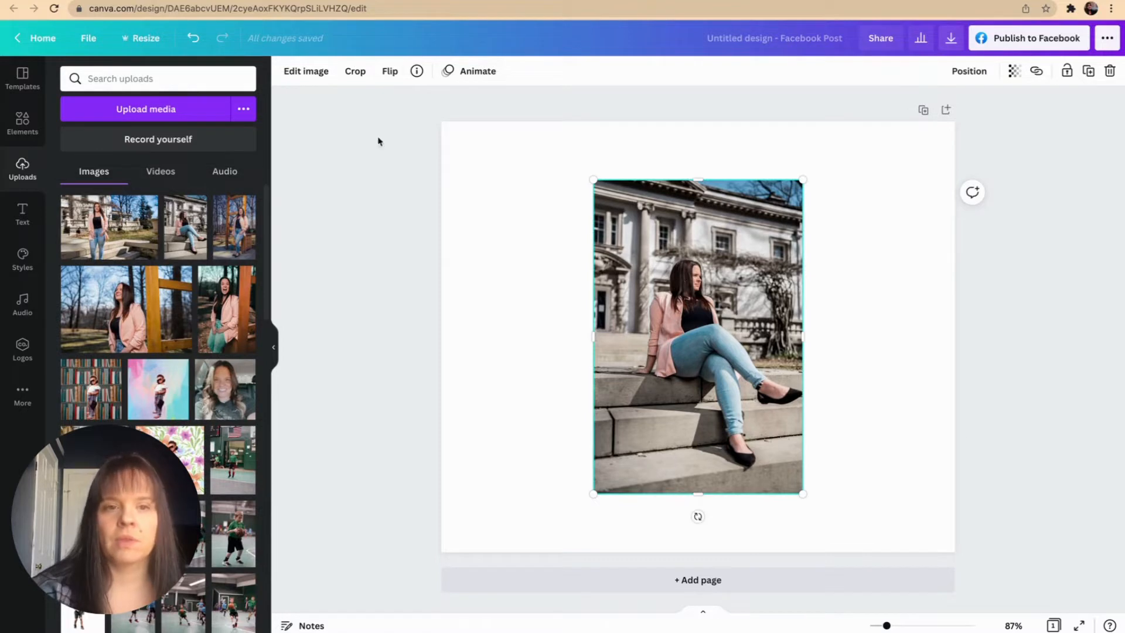
click(302, 73)
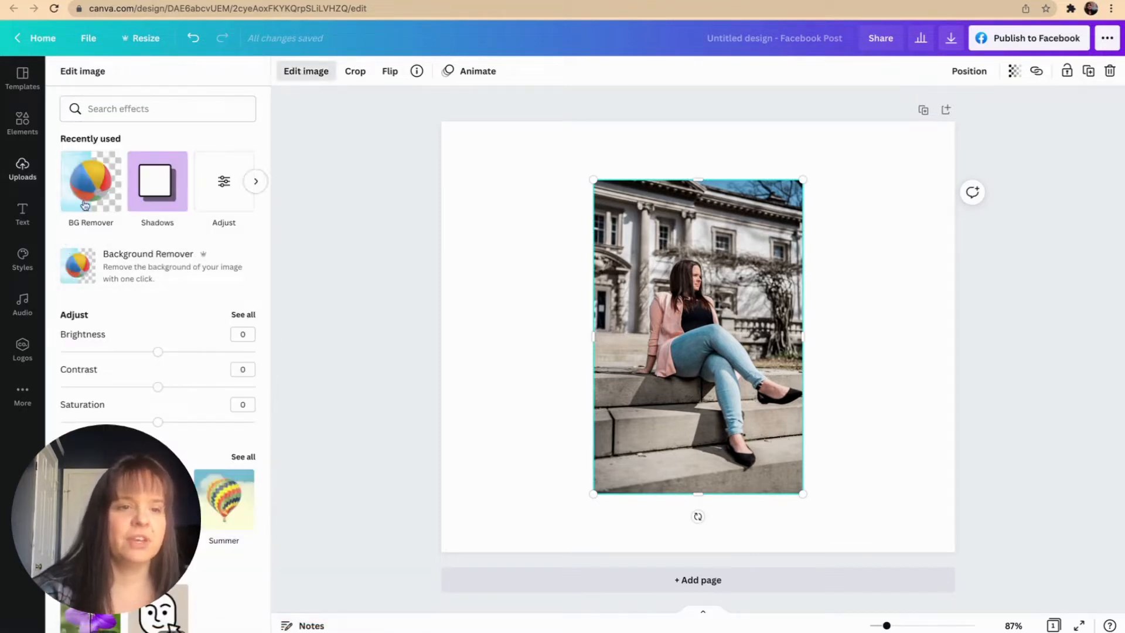
click(85, 206)
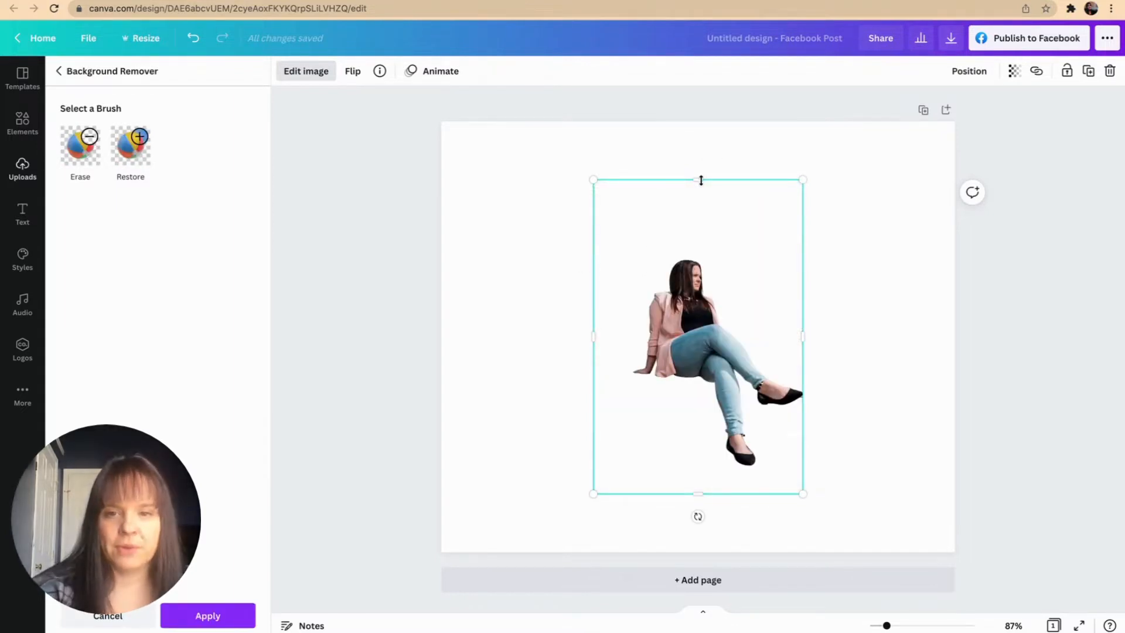
Crop the empty space above, beside and below the cut-out woman so the frame fits her closely.
drag(701, 180, 695, 246)
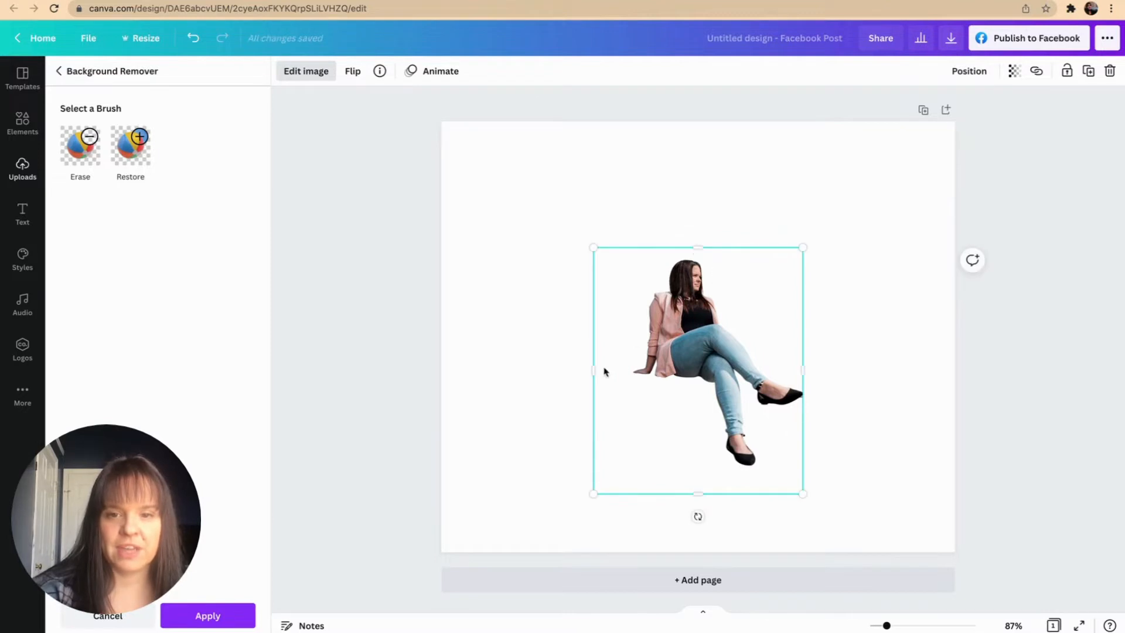
drag(596, 371, 624, 372)
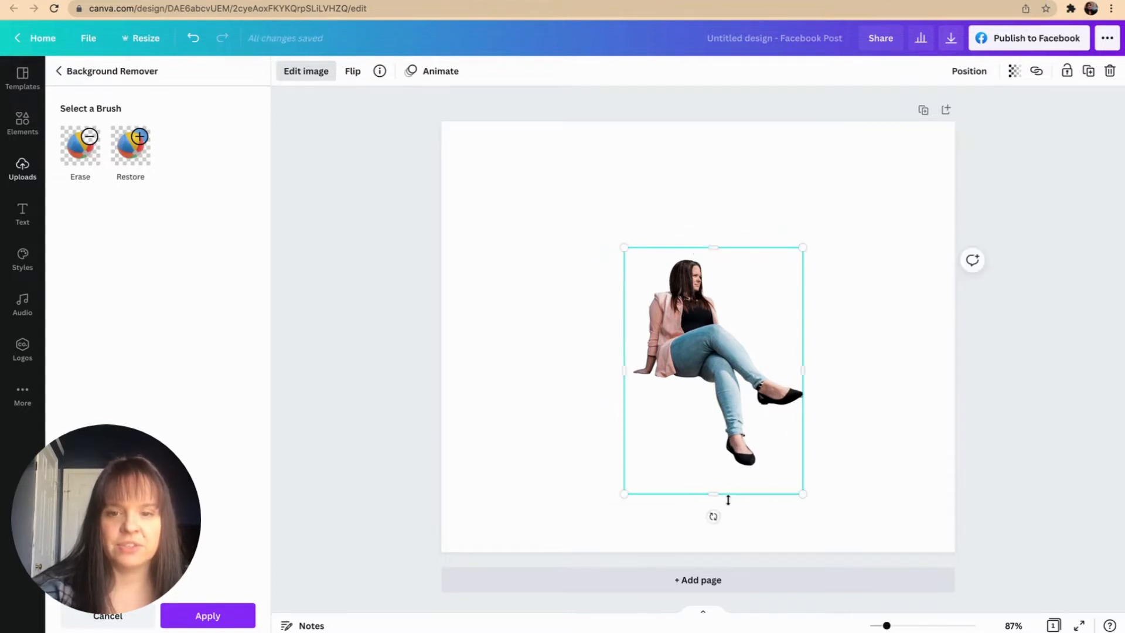
drag(717, 496, 715, 473)
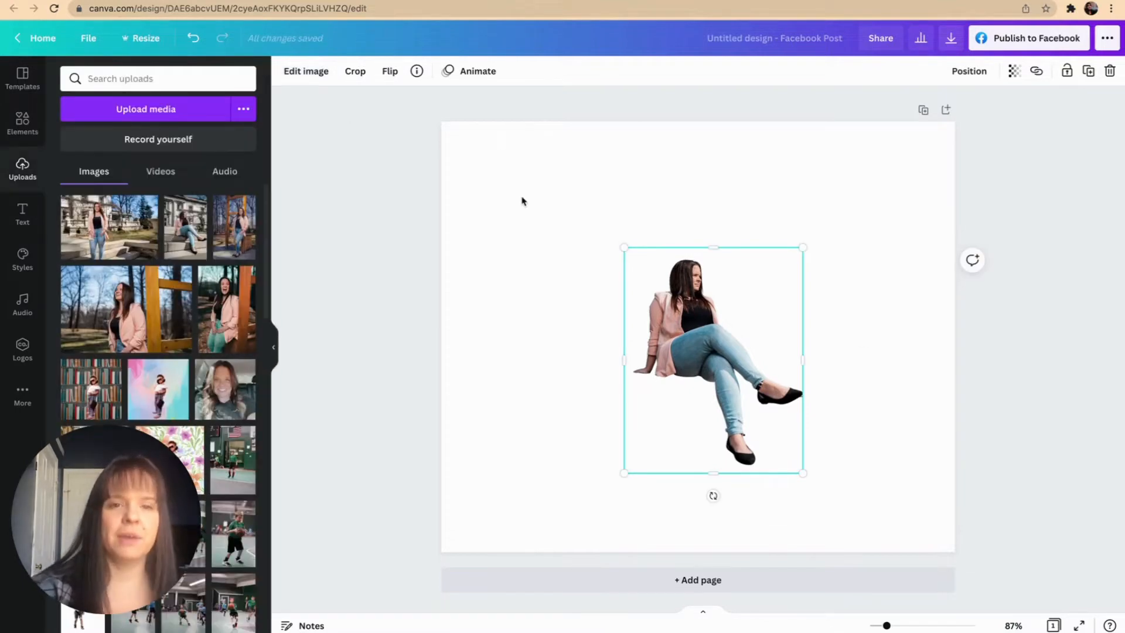
Set the page background to the dark pink from the Rosy Flamingo brand palette.
click(523, 201)
click(291, 71)
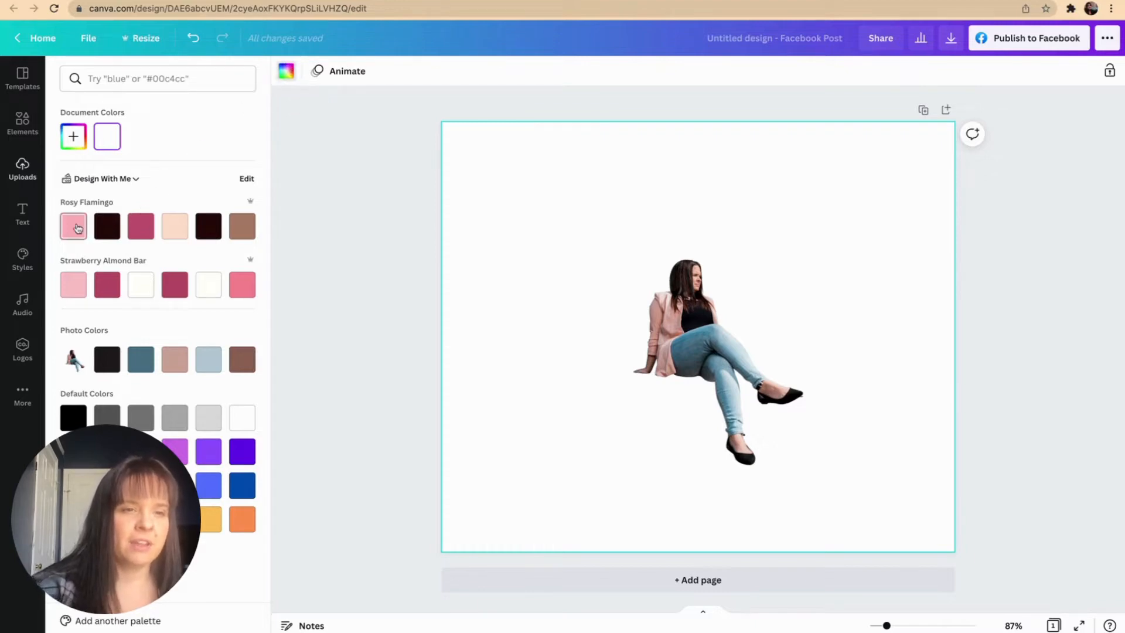
click(137, 233)
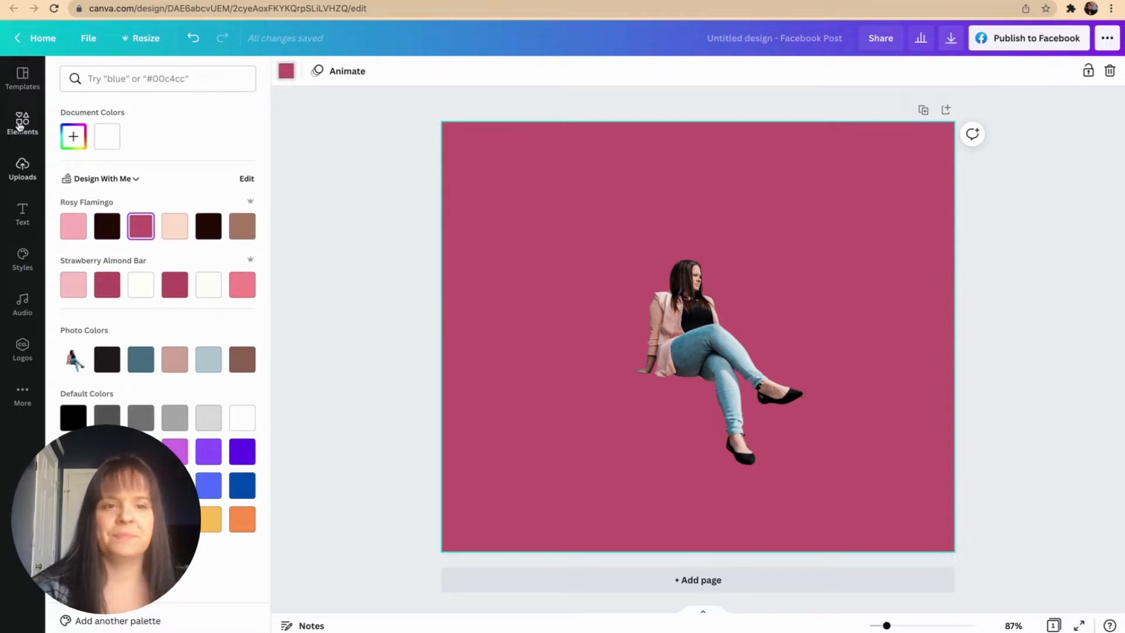
Search the elements for "desk" and limit the results to graphics.
click(22, 122)
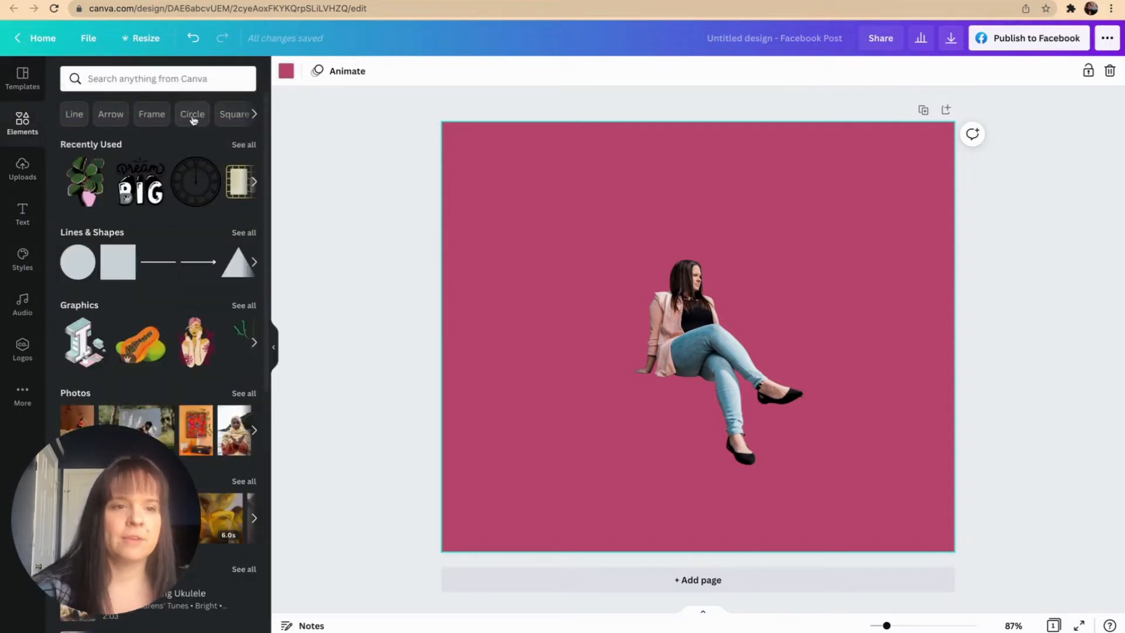
click(199, 80)
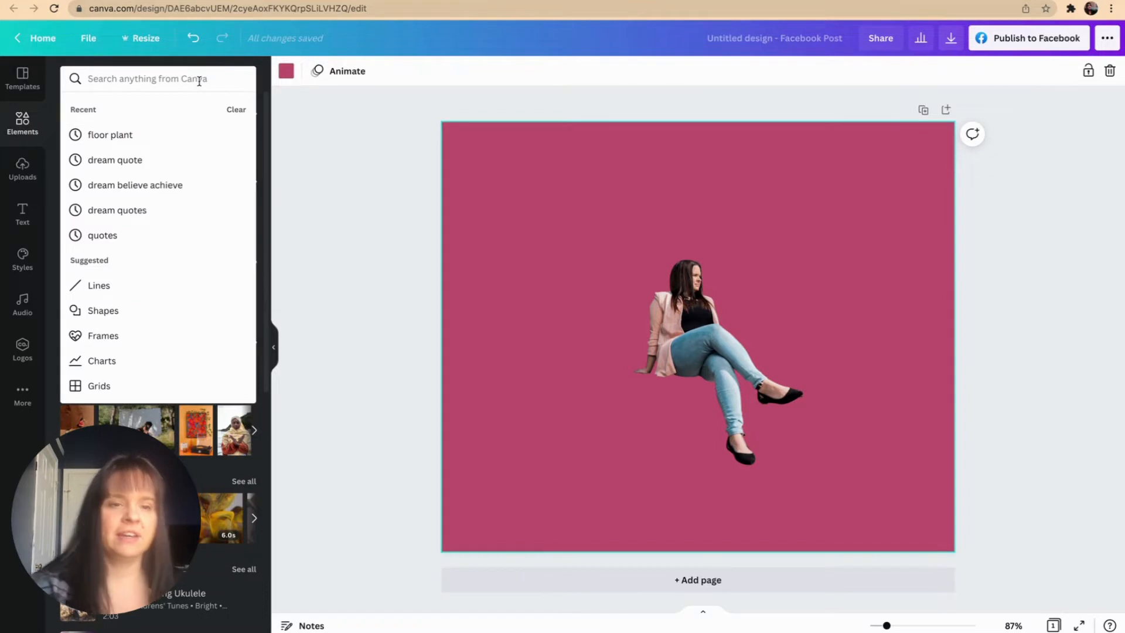
text(desk)
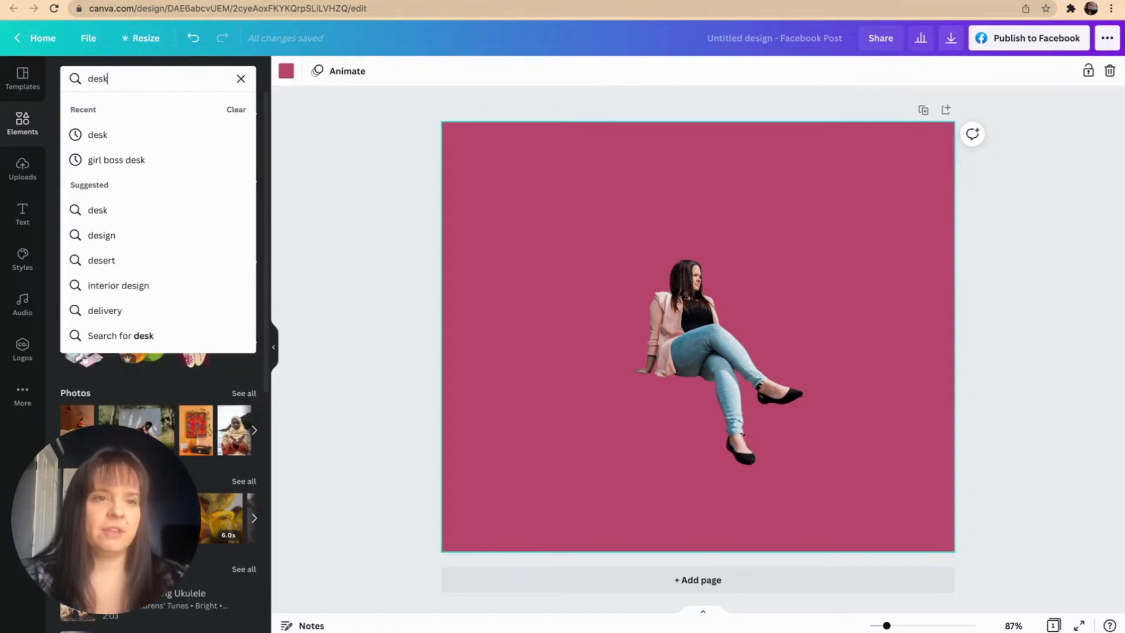
key(Return)
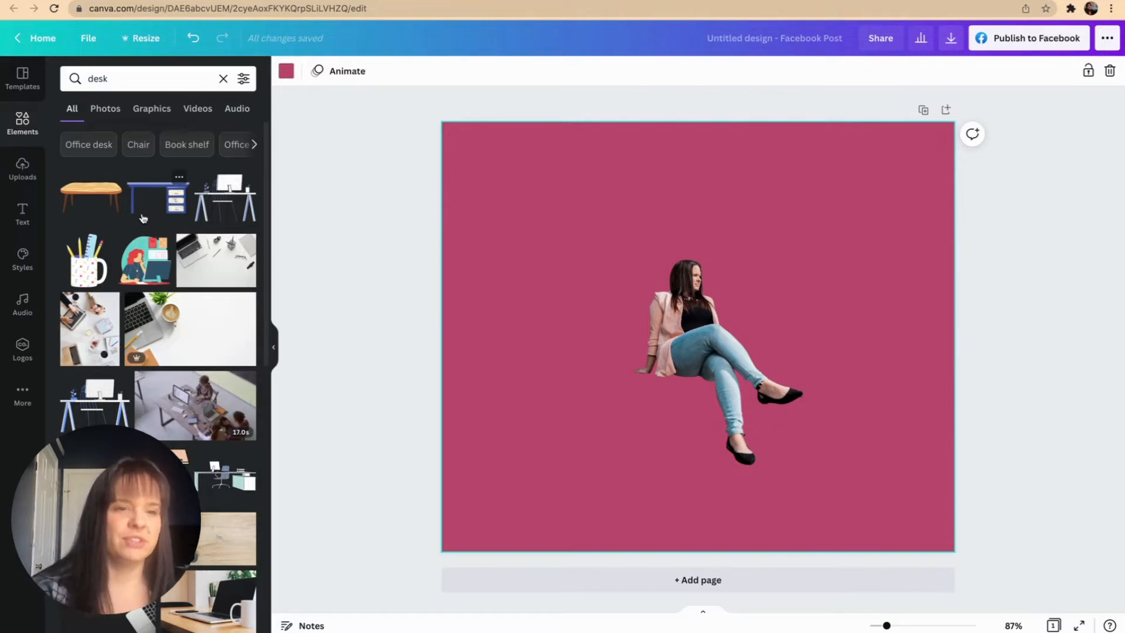
click(153, 109)
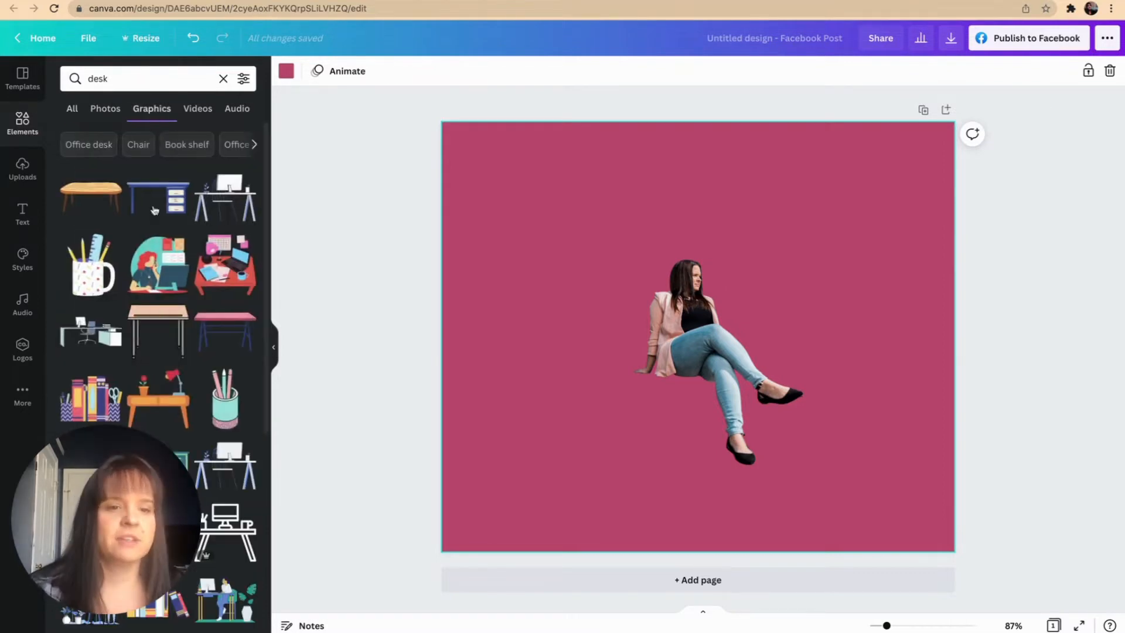
Place the black line-art desk with two potted plants and a drawer unit on the page beside the woman.
scroll(183, 413, down, 5)
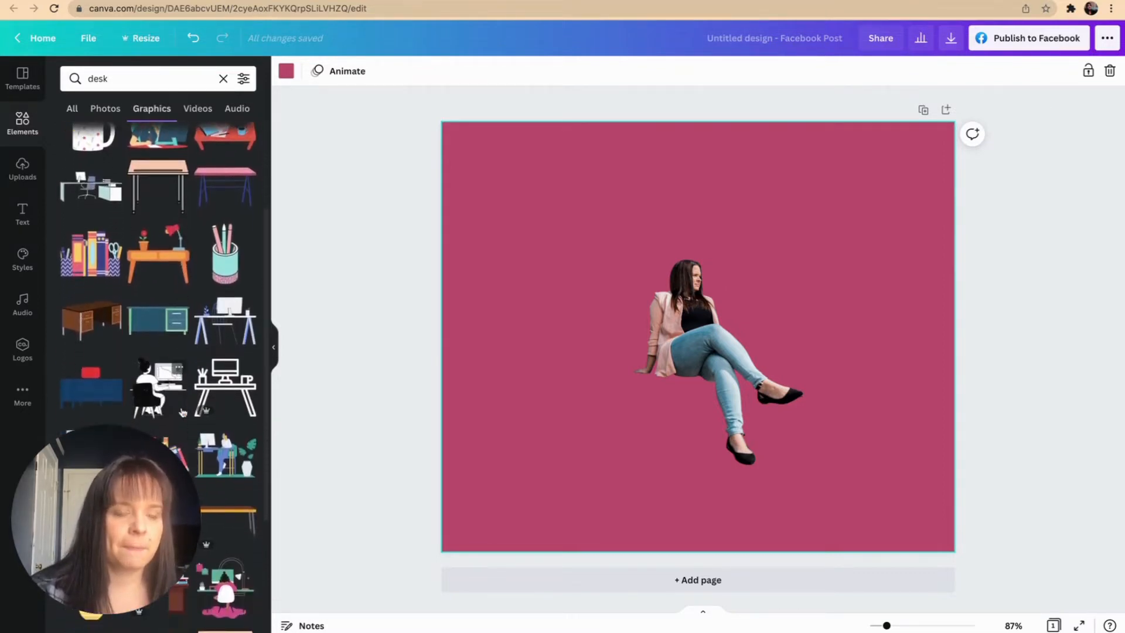
scroll(183, 413, down, 3)
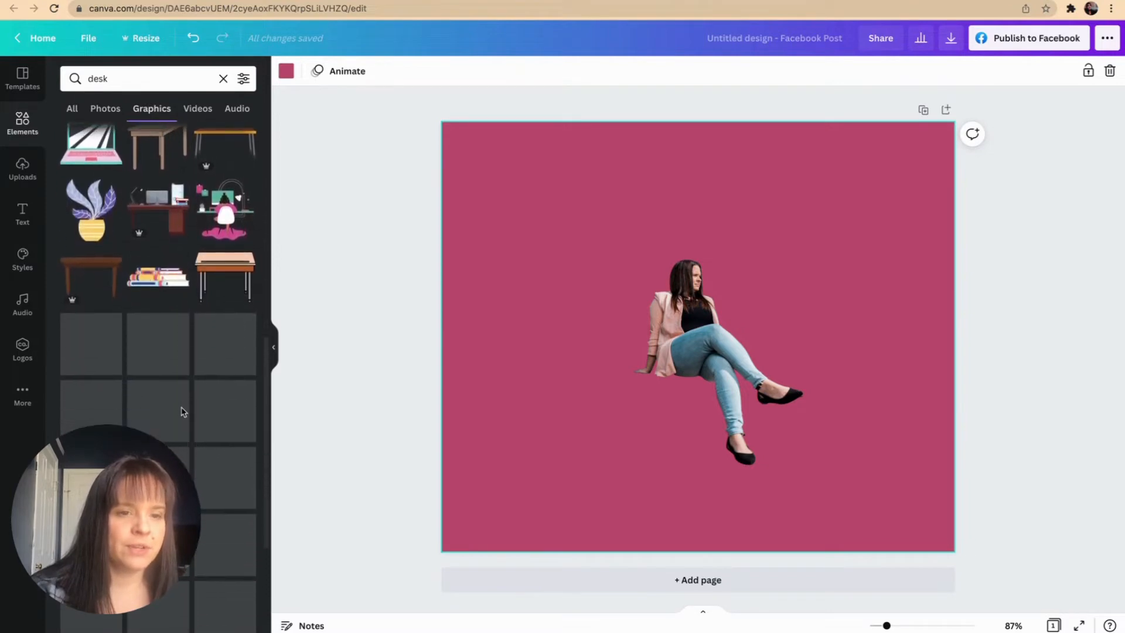
scroll(183, 413, down, 2)
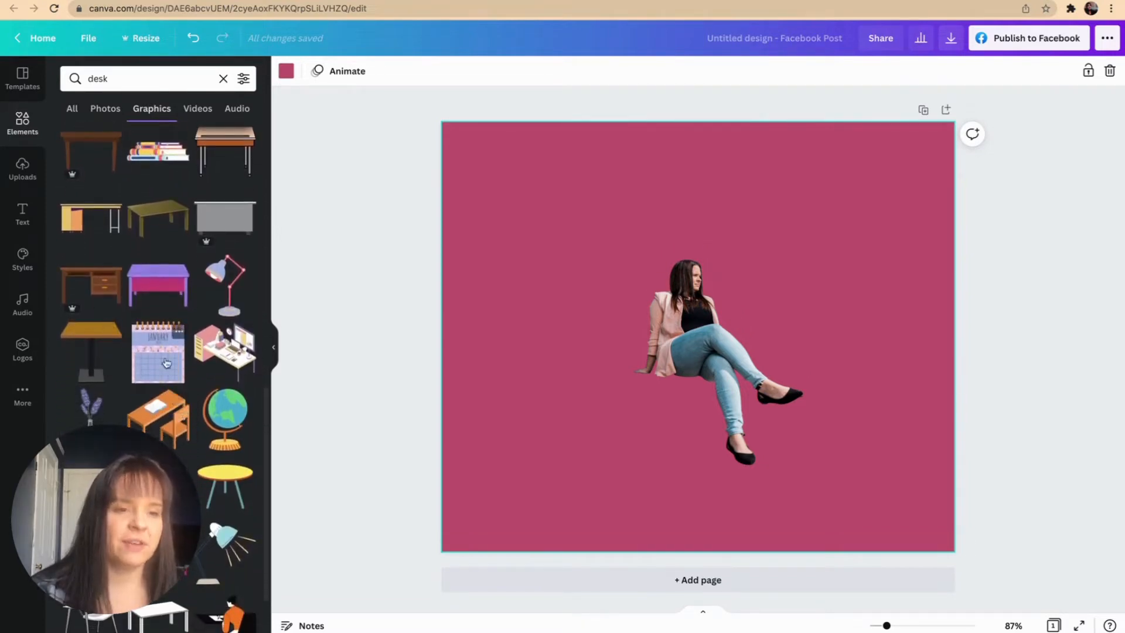
scroll(167, 373, down, 3)
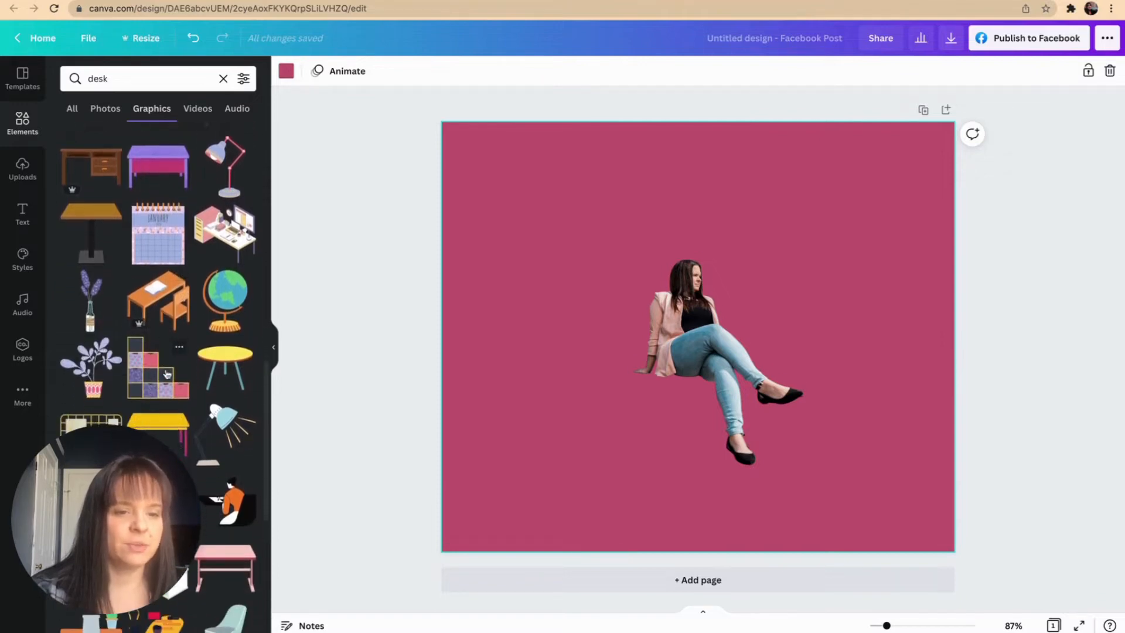
scroll(167, 374, down, 2)
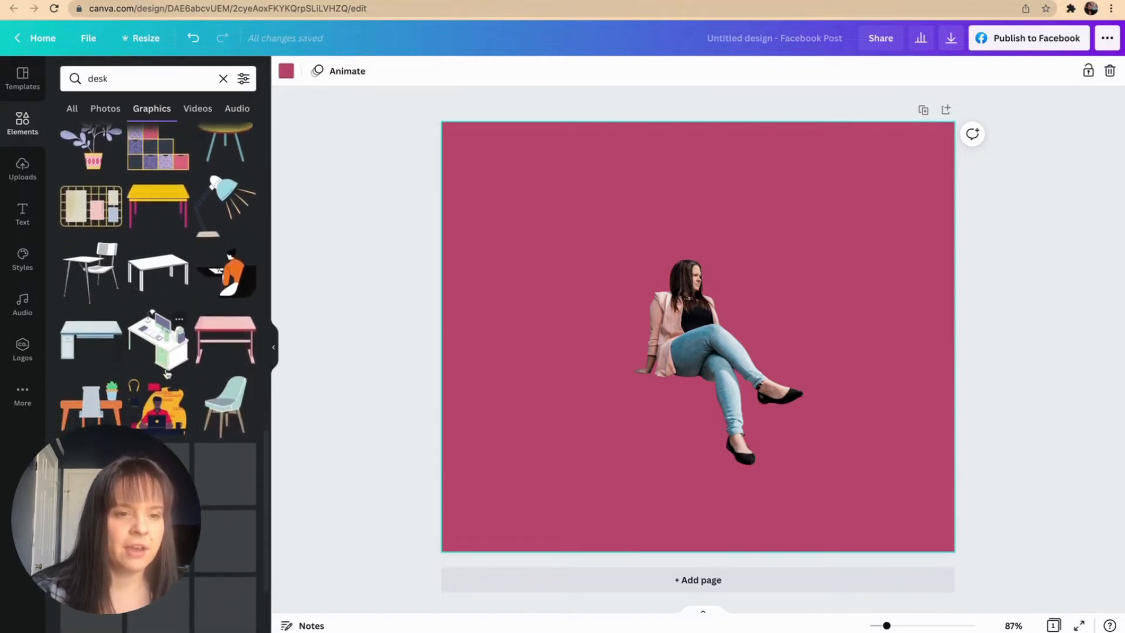
scroll(167, 373, down, 2)
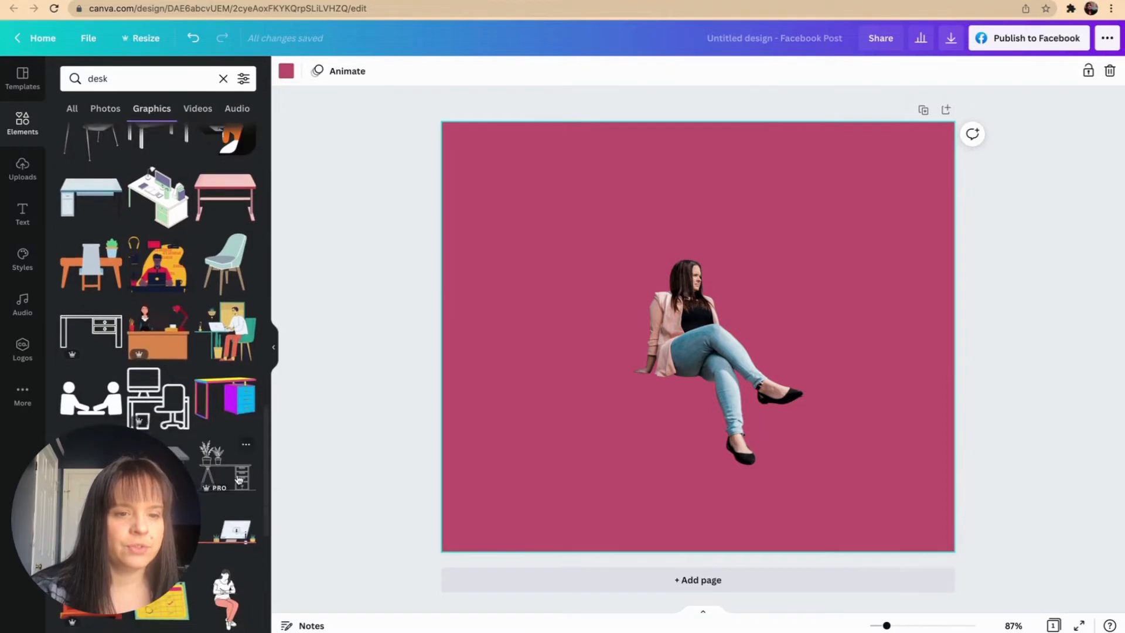
drag(237, 483, 613, 433)
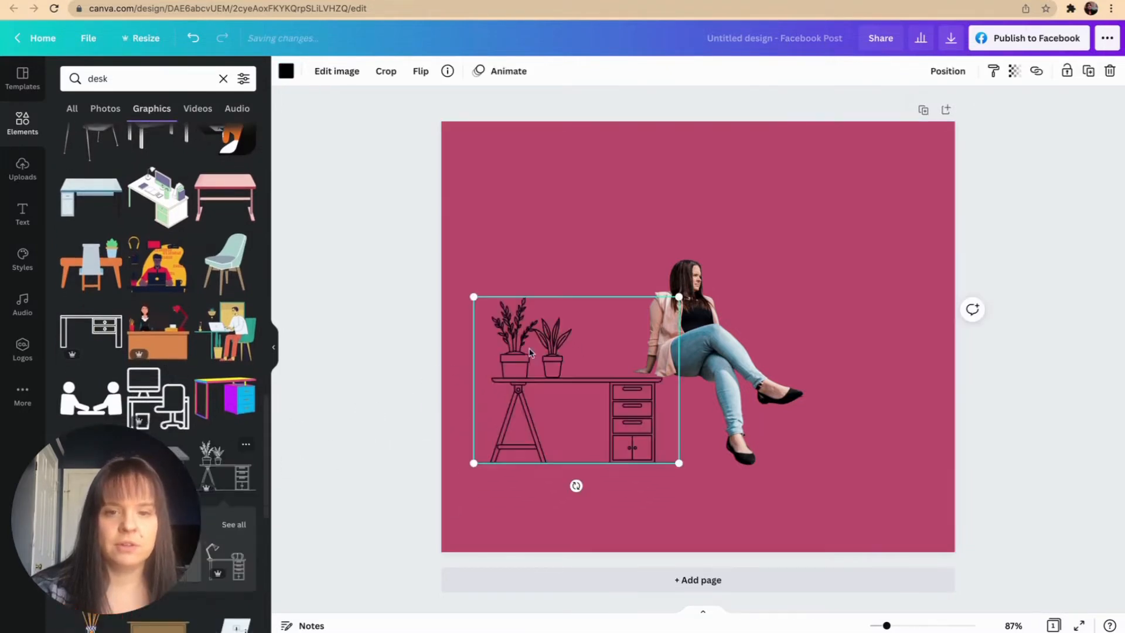
Enlarge the desk graphic to over half the page height and align its base with the page's lower edge.
drag(473, 297, 425, 257)
drag(679, 462, 785, 544)
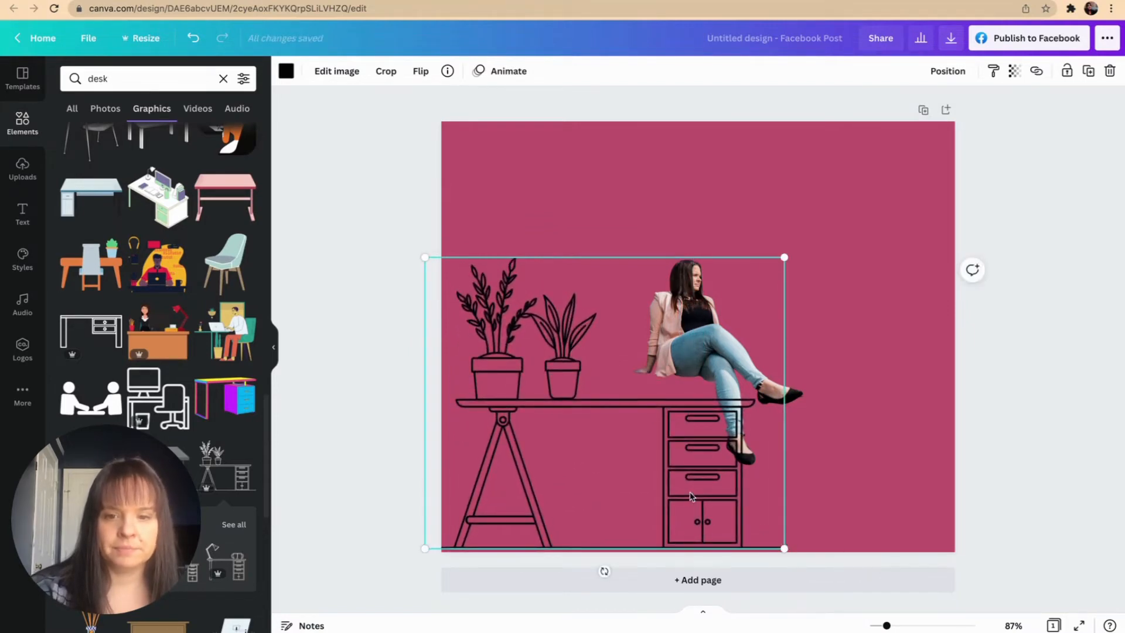
drag(690, 496, 691, 499)
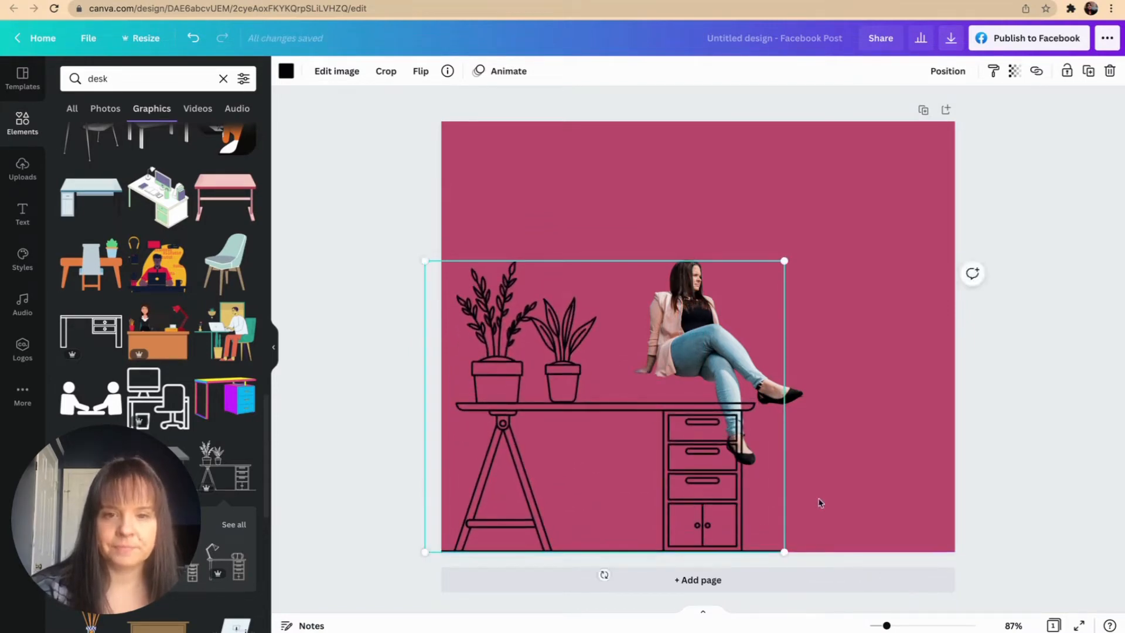
click(855, 457)
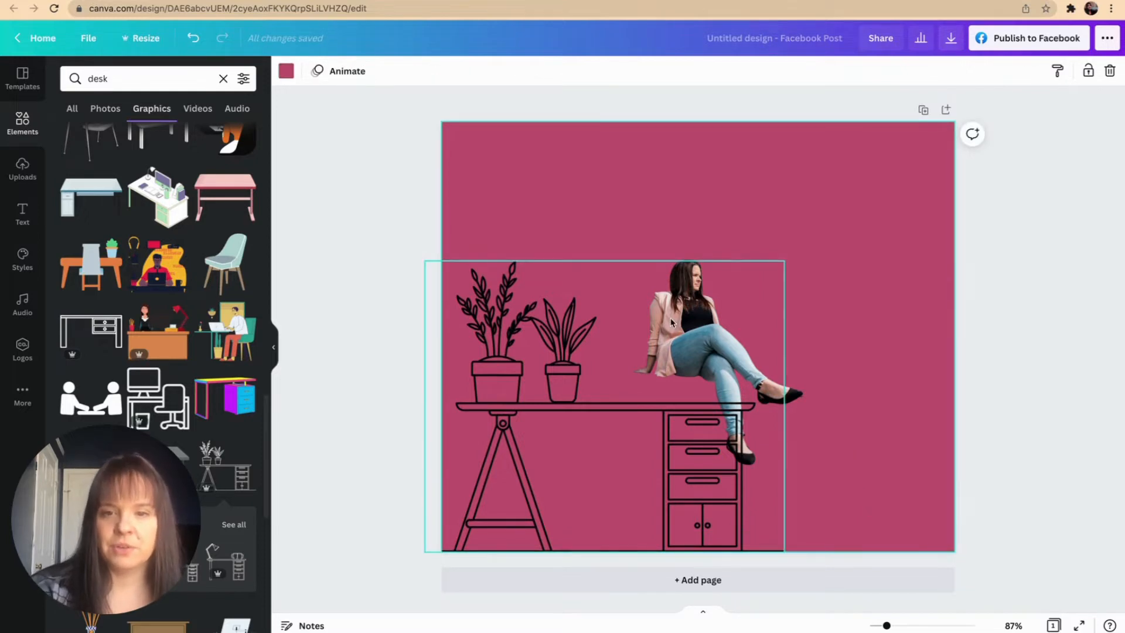
Move the cut-out woman over the drawer end of the desk and enlarge her to match its scale.
click(794, 397)
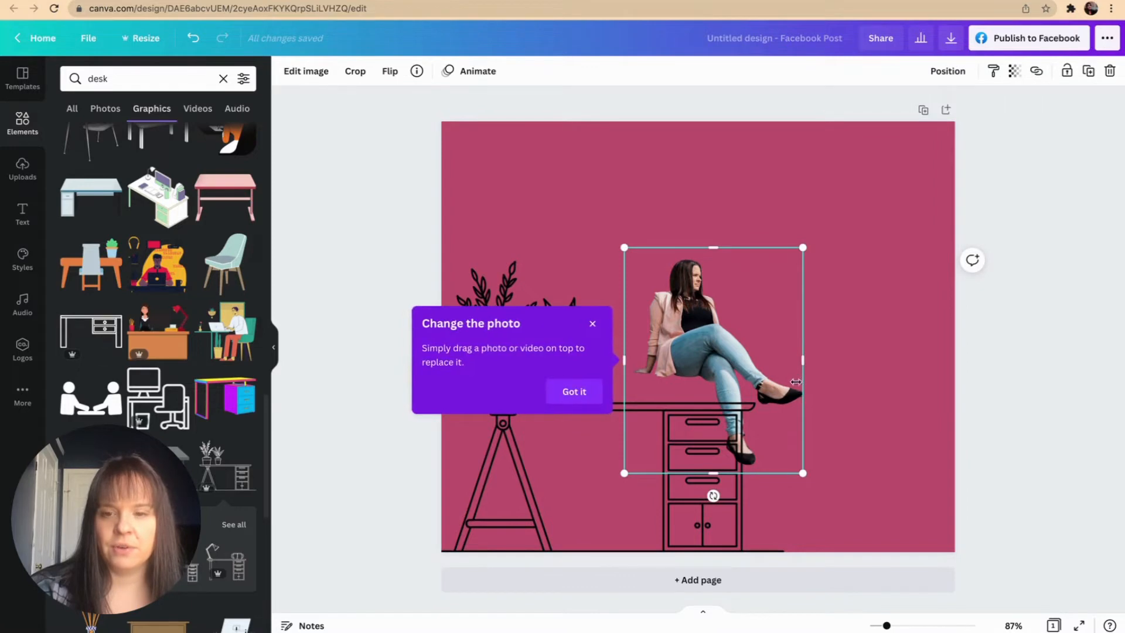
drag(789, 396, 816, 417)
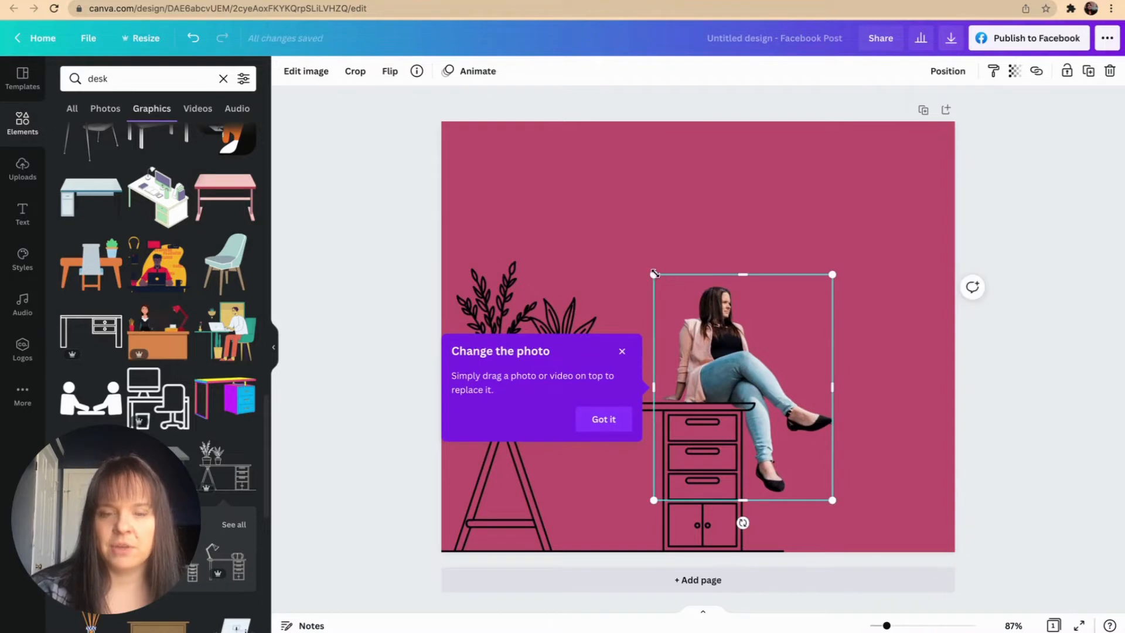
drag(654, 273, 604, 229)
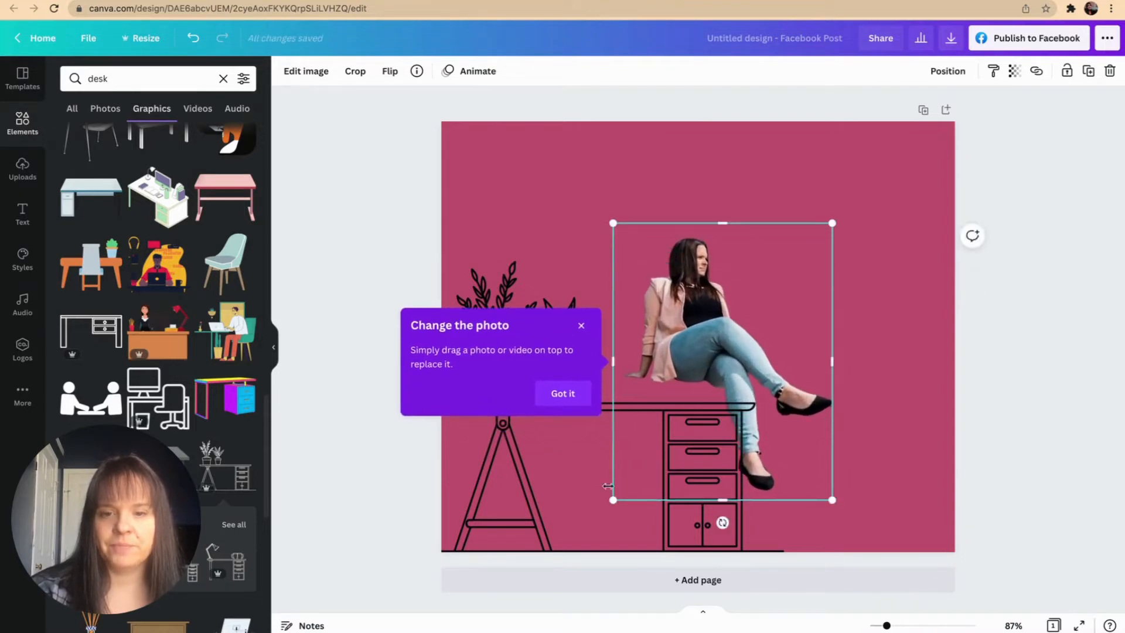
Shrink the desk graphic slightly and shift it sideways so it stands in the page's lower left corner.
click(603, 490)
drag(422, 257, 453, 284)
drag(641, 420, 613, 418)
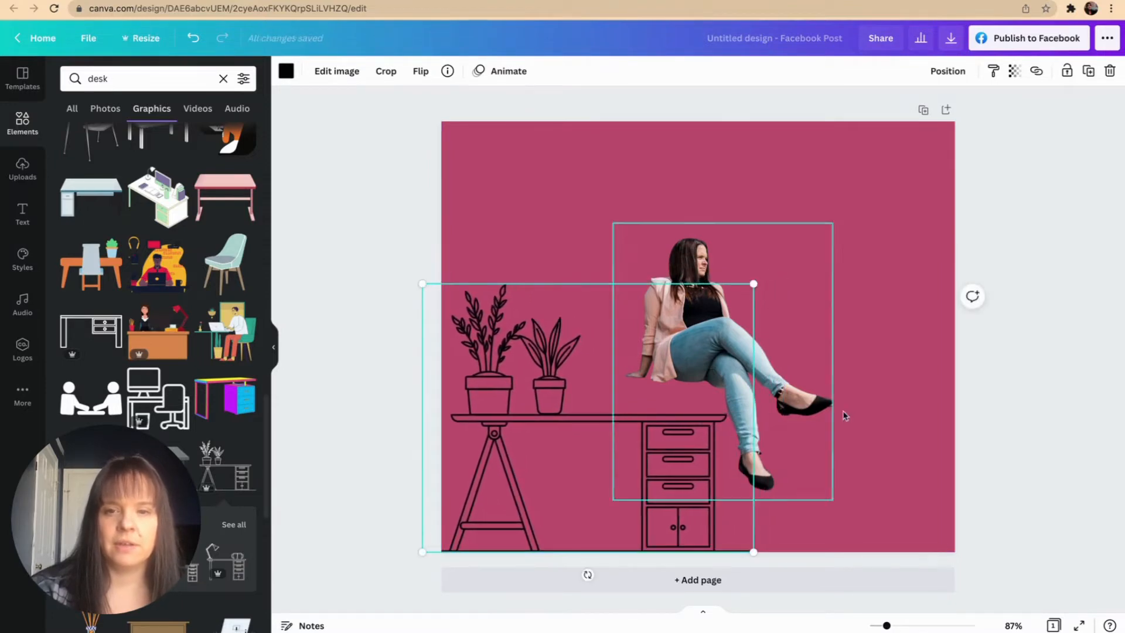
click(855, 411)
mouse_move(735, 354)
mouse_down()
mouse_move(731, 377)
mouse_move(738, 353)
mouse_up()
click(873, 334)
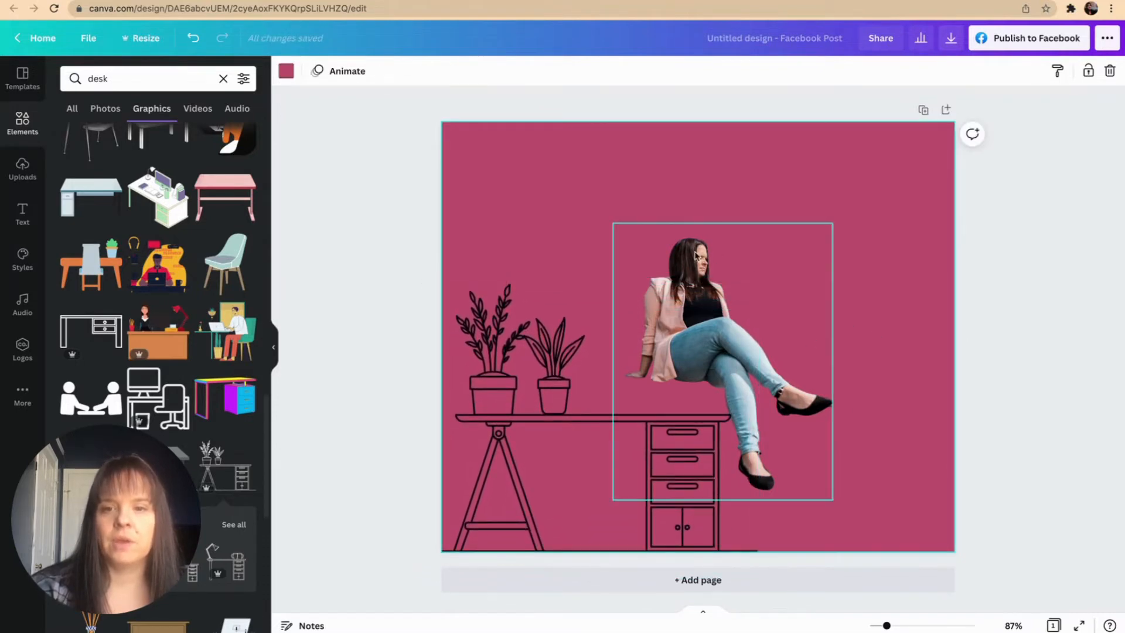
Lower the cut-out woman until she sits on the desktop above the drawers.
drag(686, 250, 686, 280)
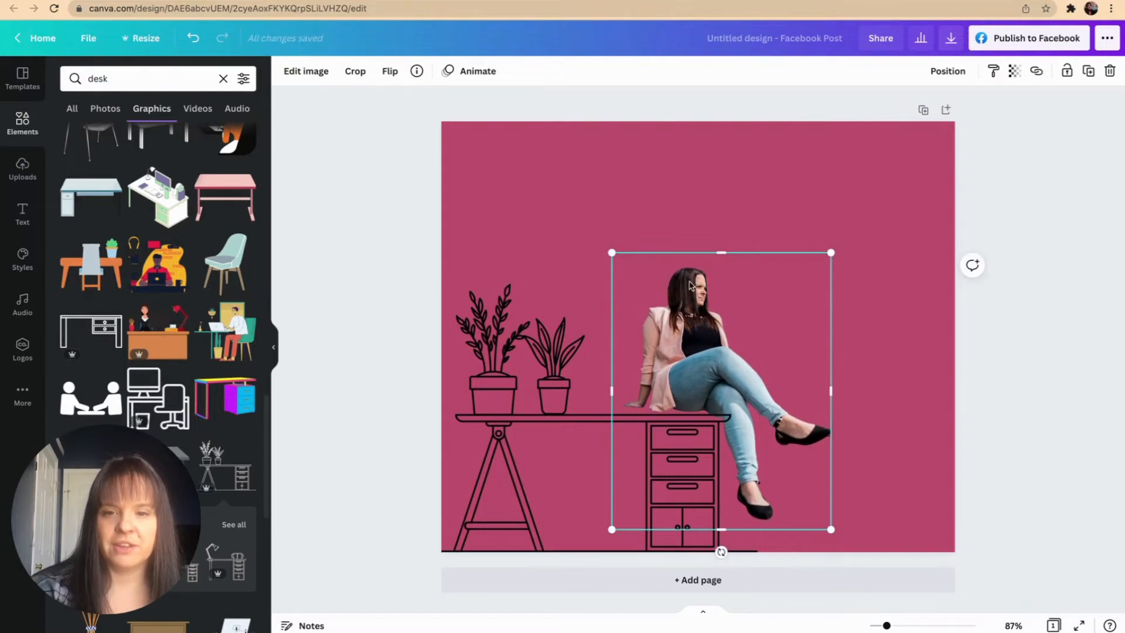
drag(687, 276, 687, 281)
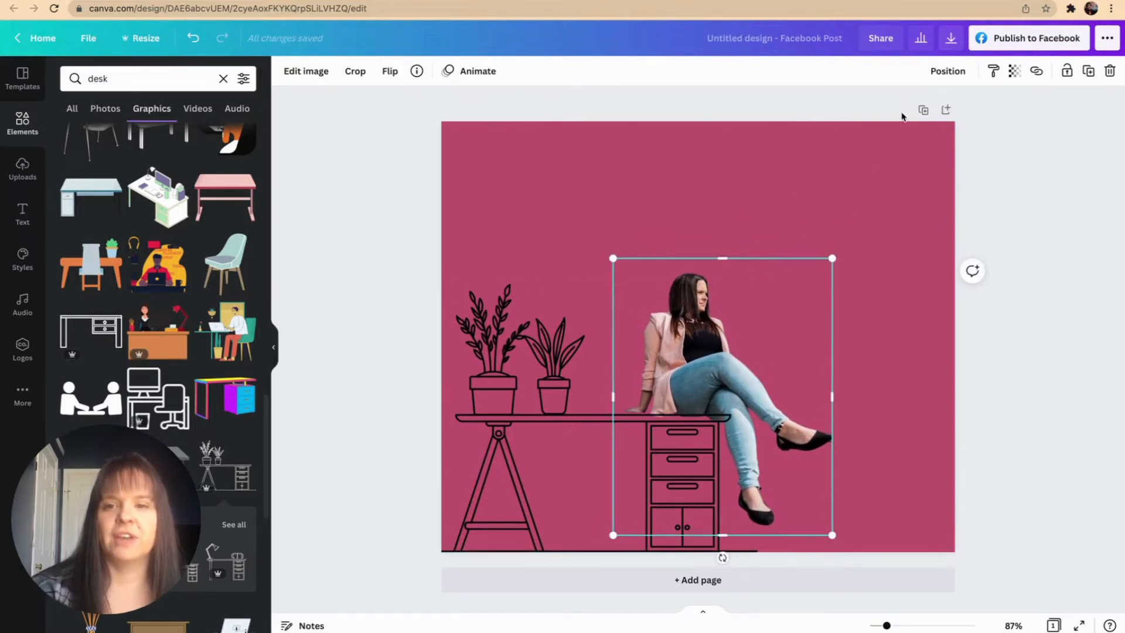
Bring the cut-out woman one layer forward so she sits in front of the desk graphic.
click(943, 79)
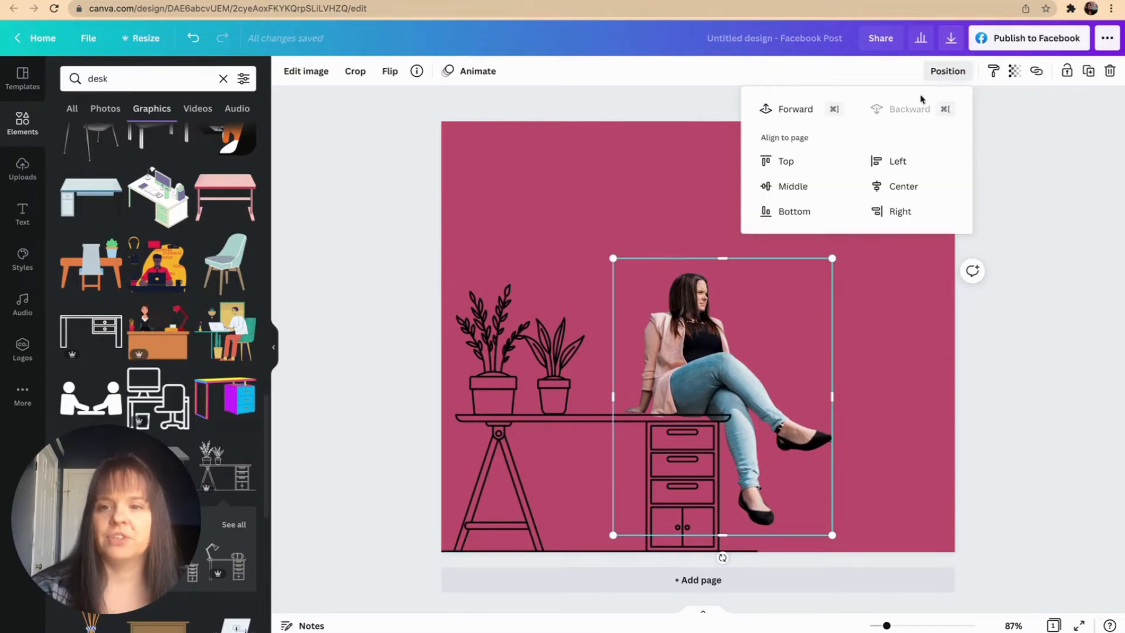
click(782, 110)
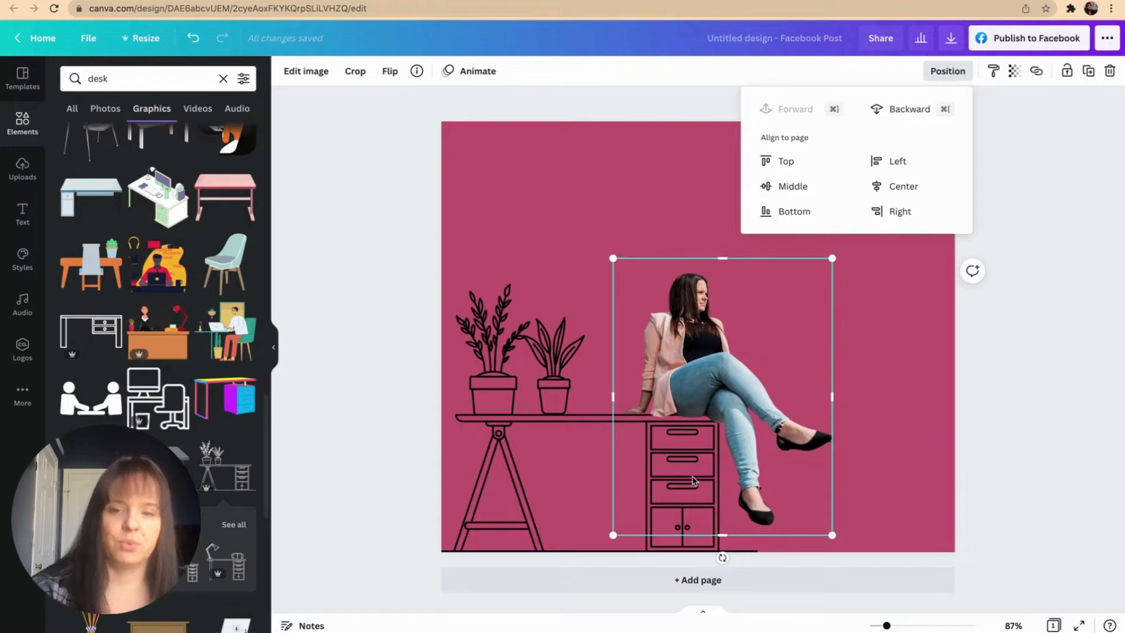
click(909, 402)
click(908, 402)
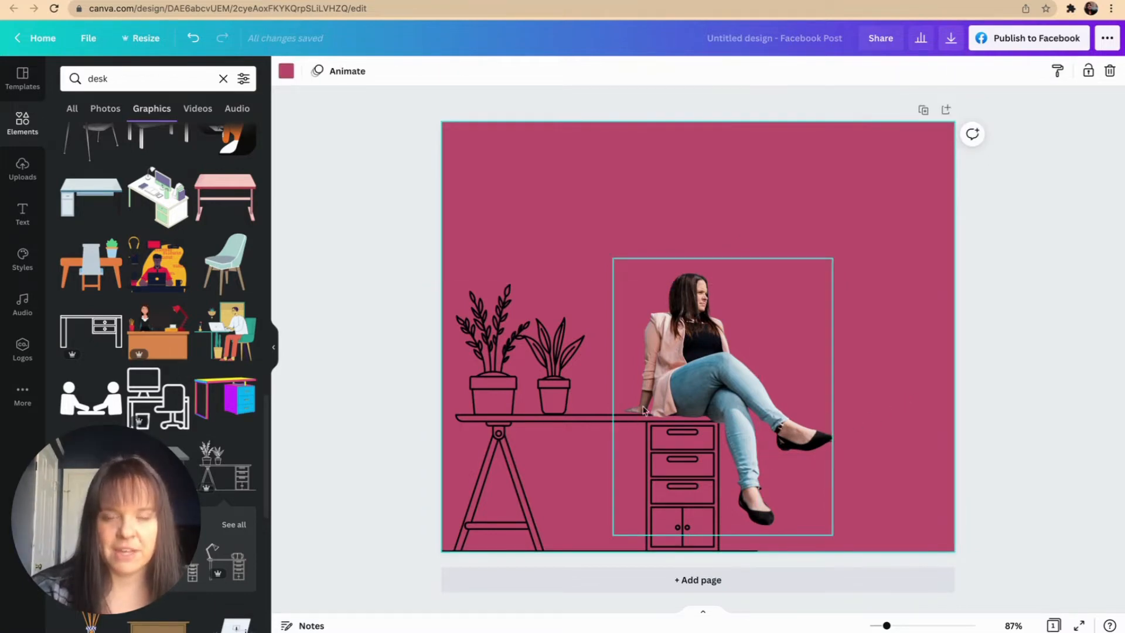
Rotate the cut-out woman slightly counter-clockwise so her hand and seat line up with the desktop.
click(711, 312)
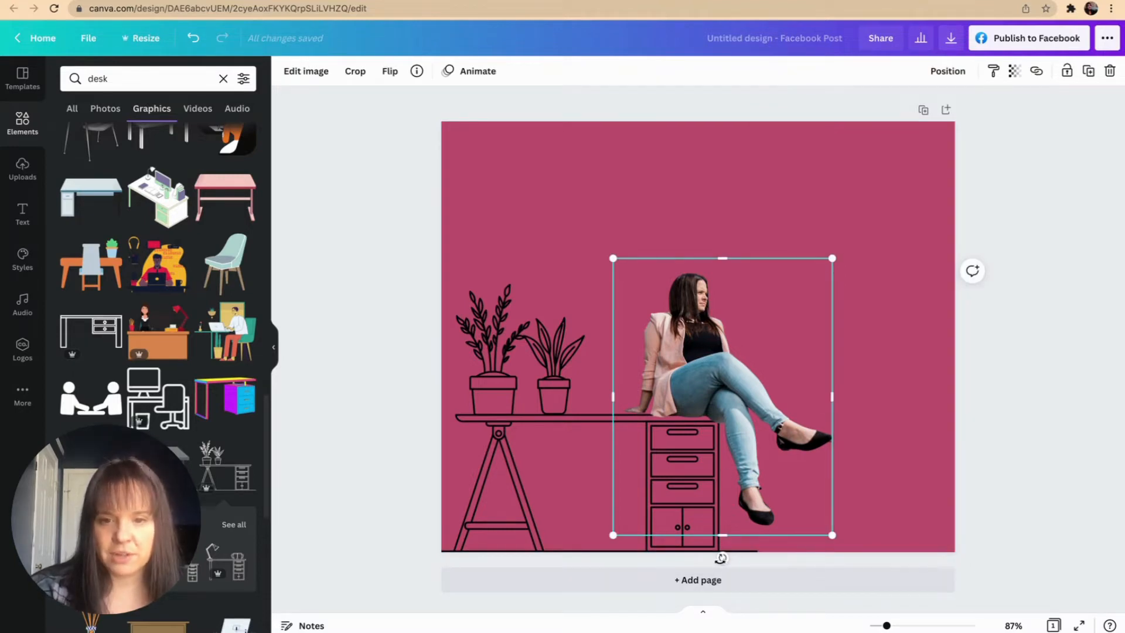
drag(721, 558, 723, 561)
click(901, 369)
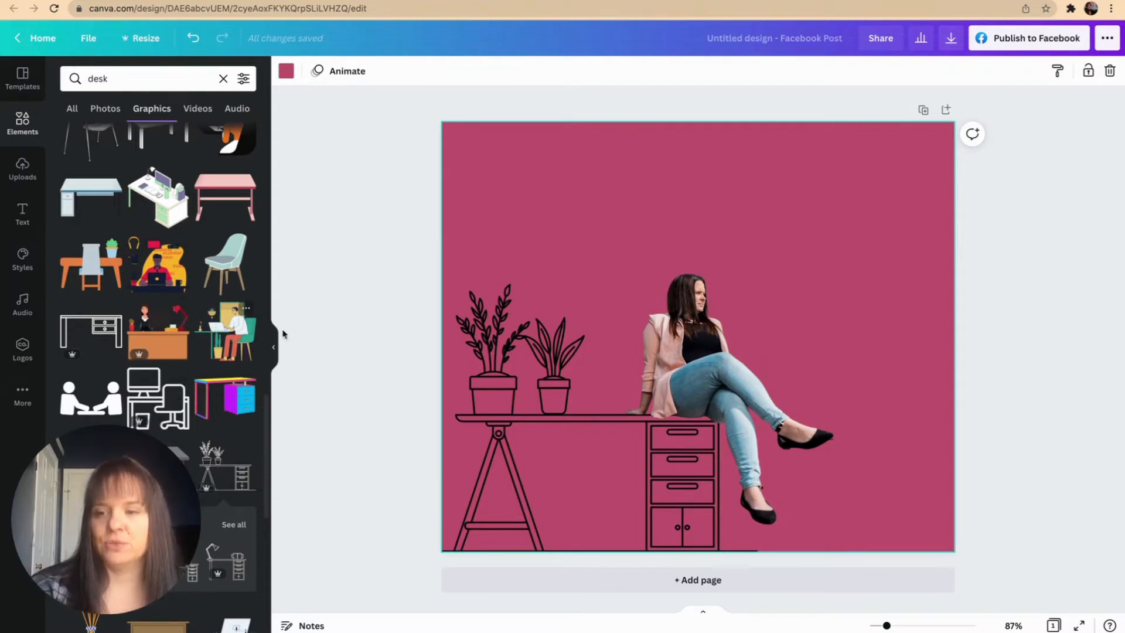
Add the January calendar graphic from the desk results and shrink it to hang on the wall between the smaller plant and the woman's head.
scroll(173, 267, down, 10)
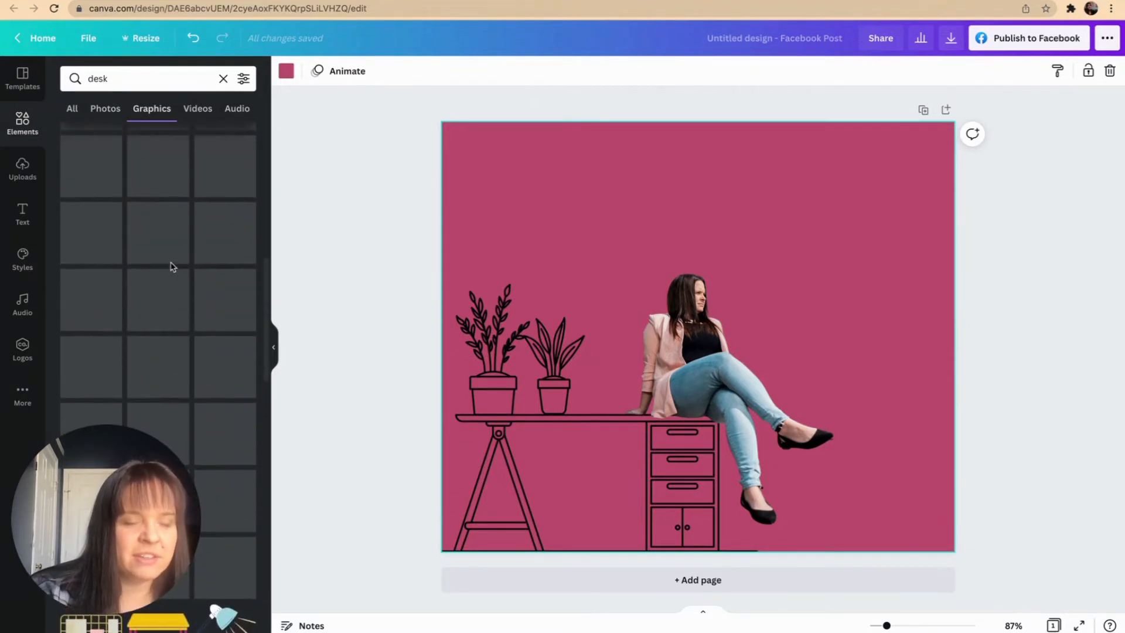
scroll(173, 267, up, 10)
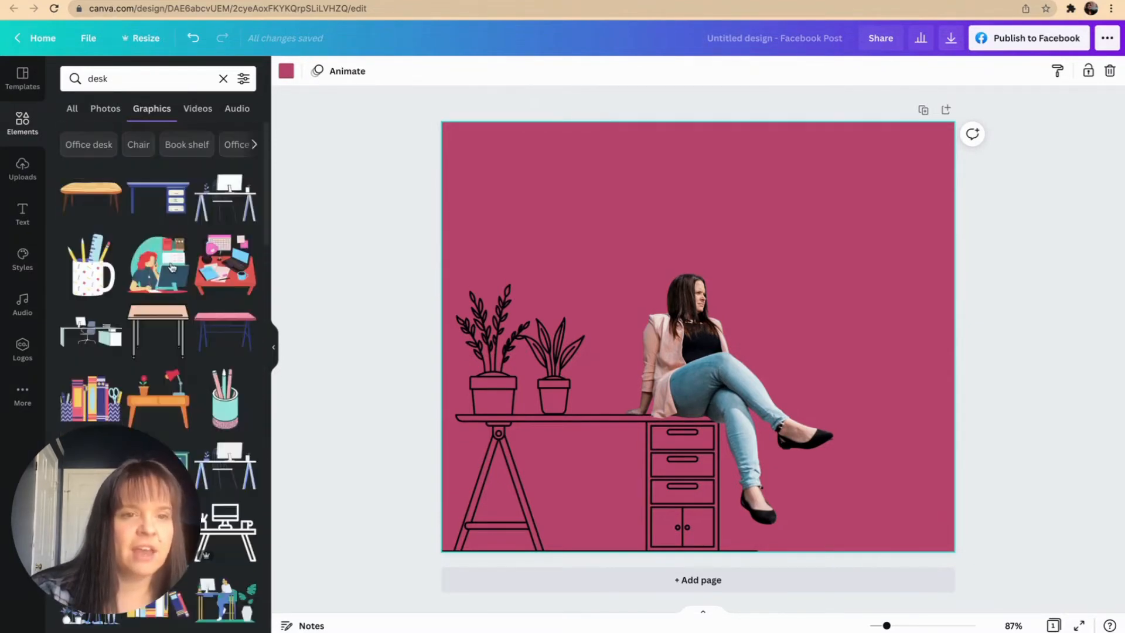
scroll(172, 267, down, 10)
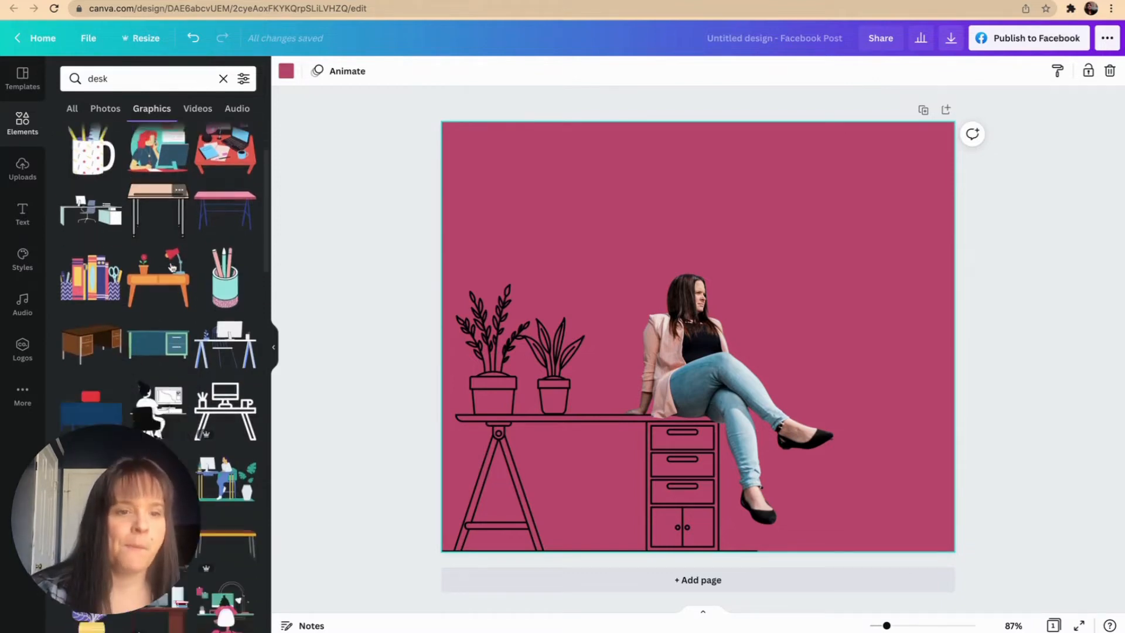
scroll(172, 268, down, 3)
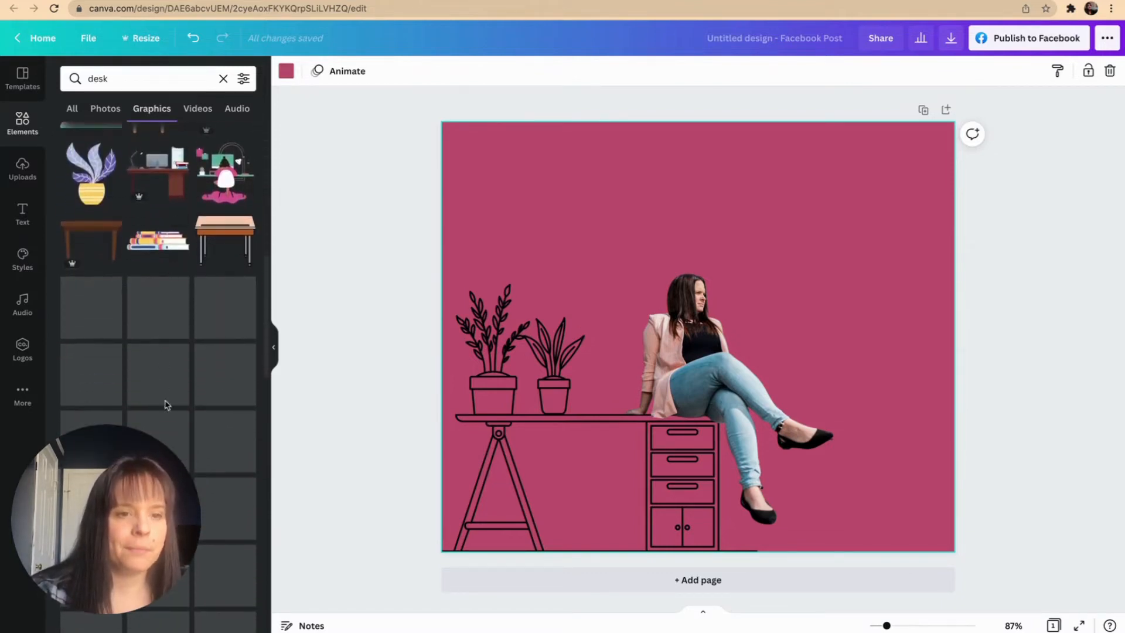
drag(167, 405, 586, 293)
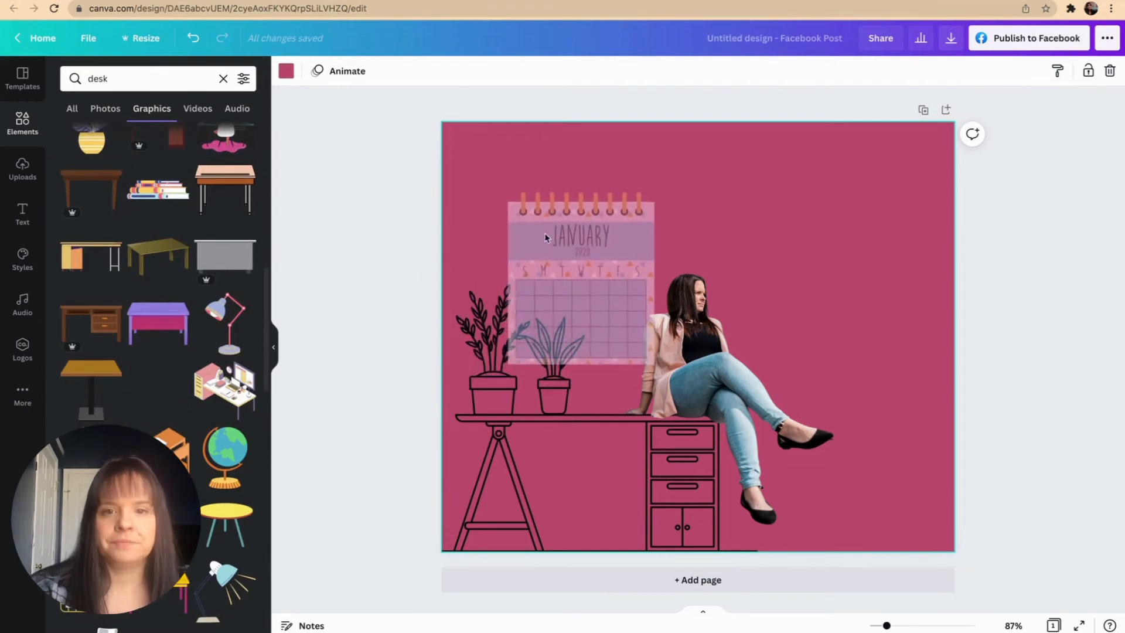
drag(505, 191, 580, 278)
drag(614, 336, 603, 293)
click(861, 336)
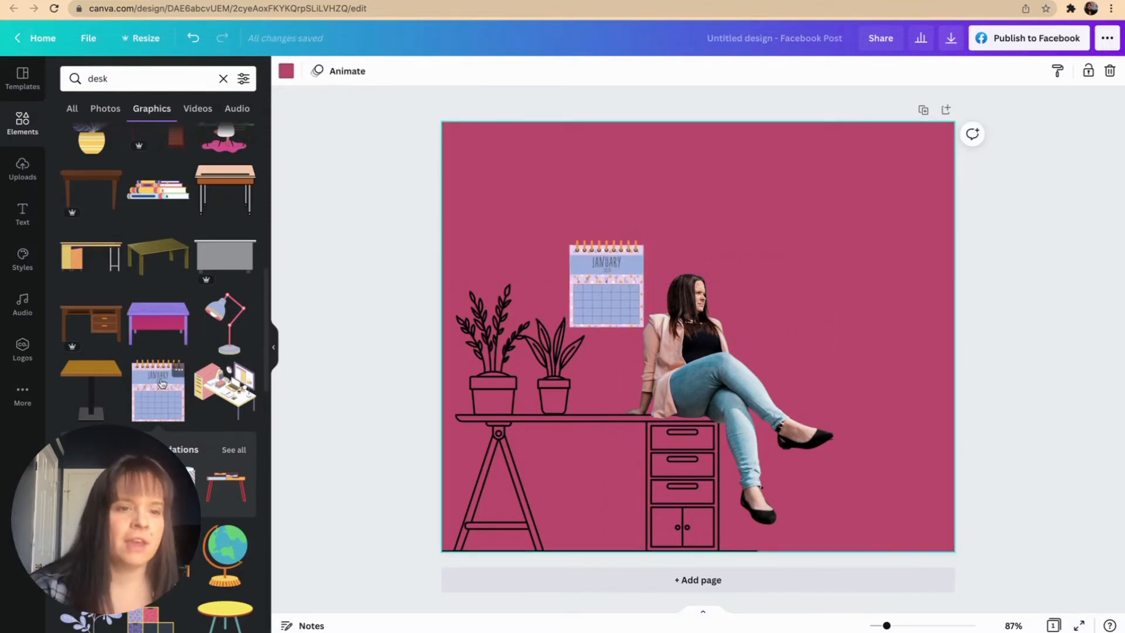
Add the gold grid memo board graphic in the page's upper left corner and shrink it to sit clear above the calendar.
scroll(162, 384, down, 5)
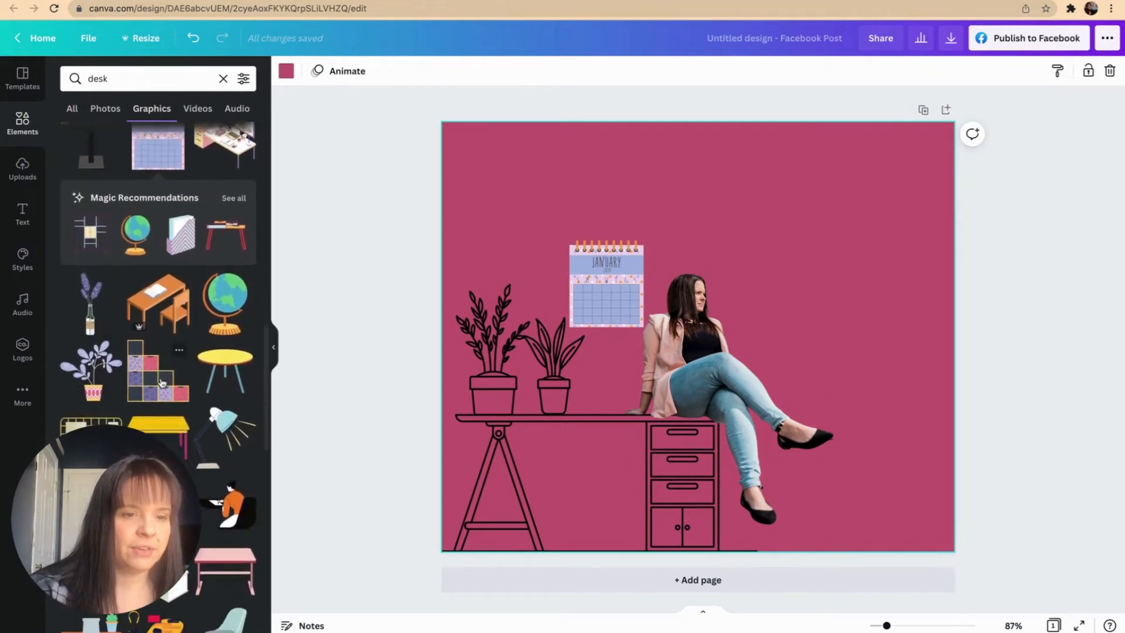
drag(91, 417, 475, 178)
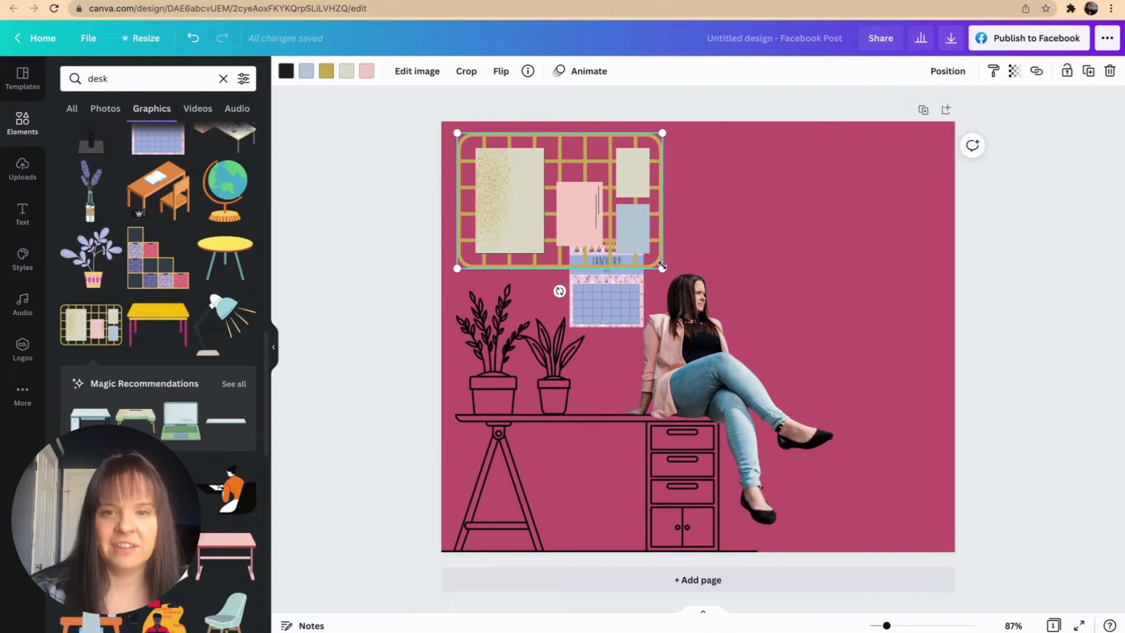
drag(662, 266, 610, 229)
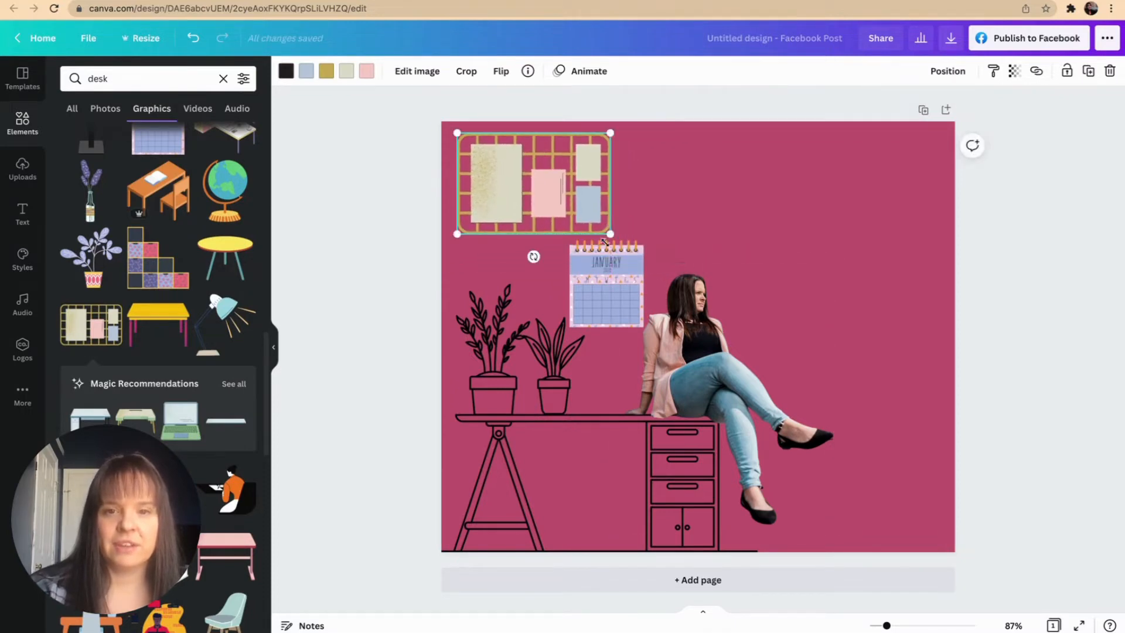
click(606, 269)
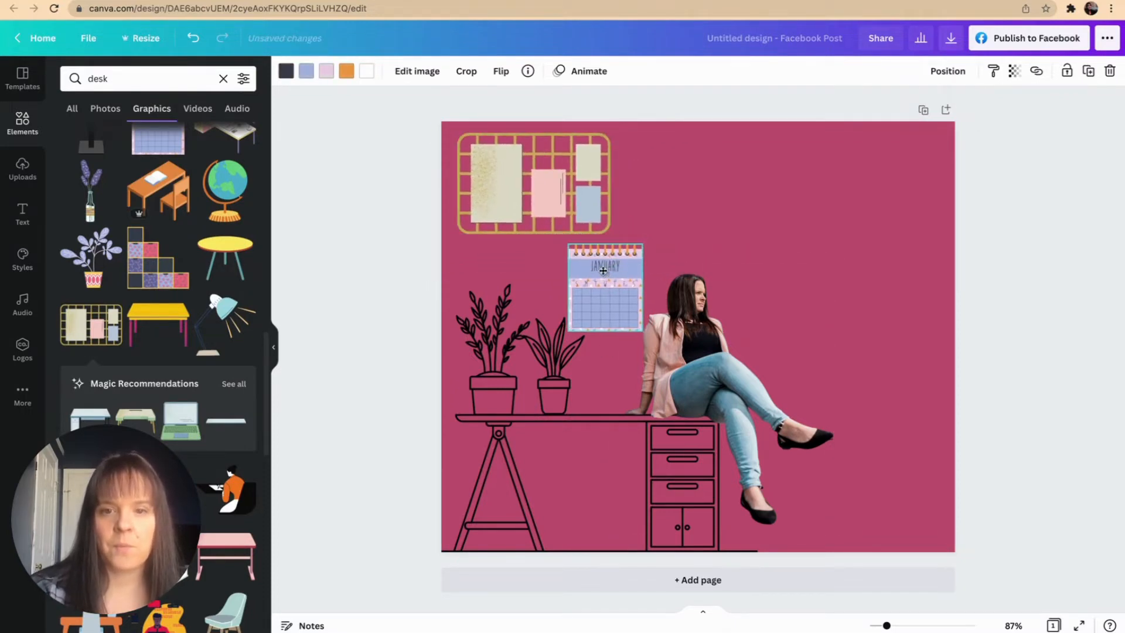
click(755, 214)
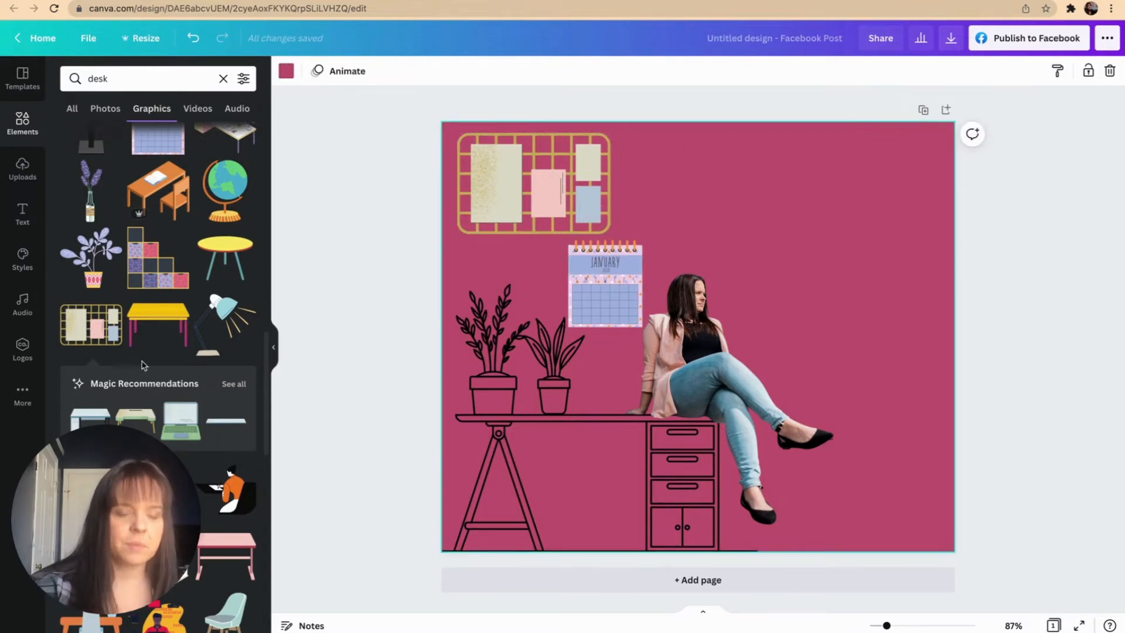
Search the graphics for "wall clock" in place of the desk search.
scroll(144, 365, down, 2)
scroll(144, 365, up, 15)
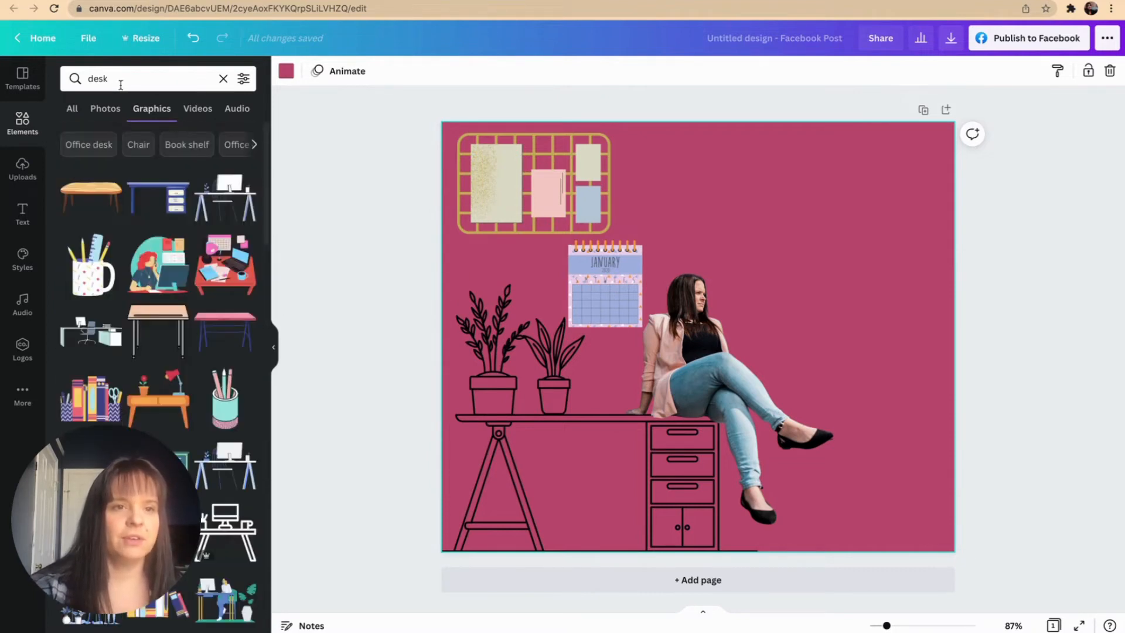
double_click(119, 80)
text(wall clock)
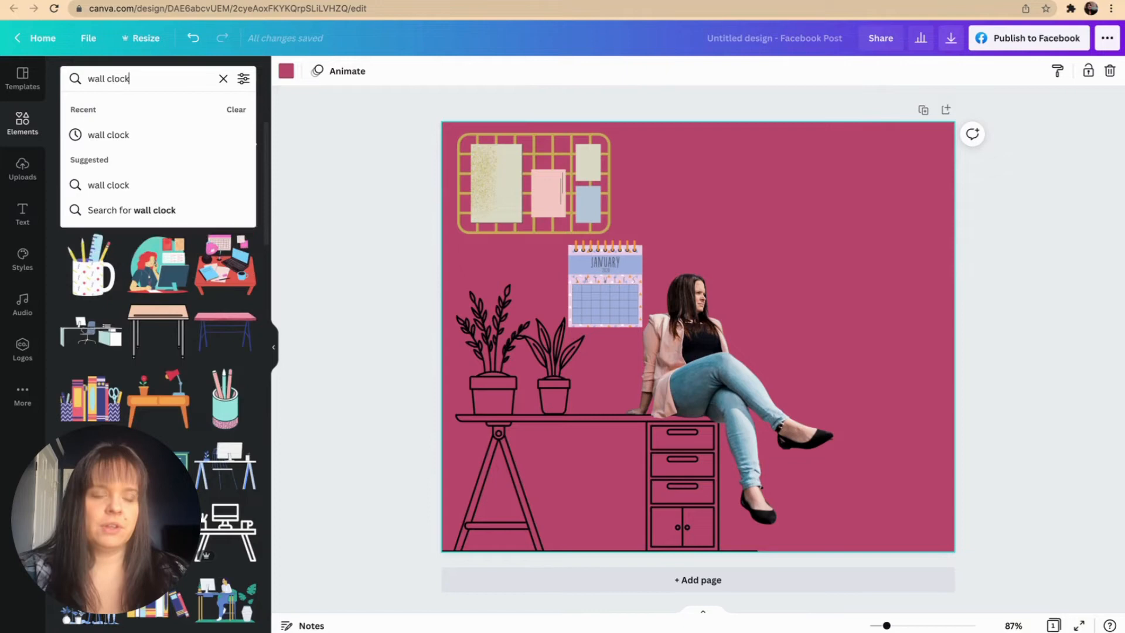
key(Return)
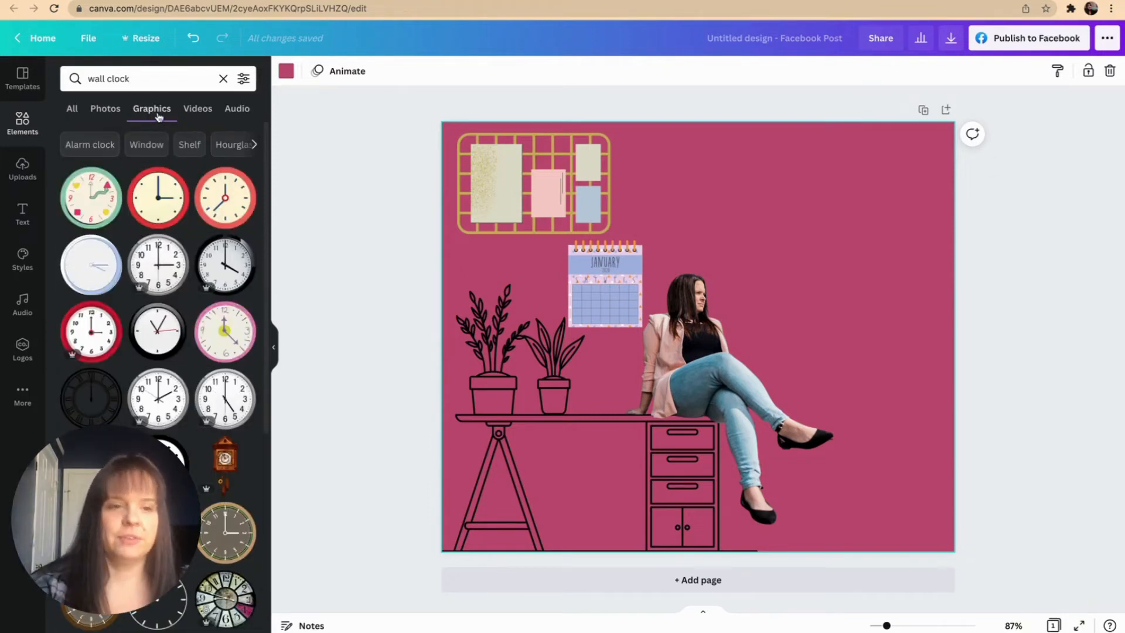
Browse the clock graphics, try adding the black Roman-numeral clock to the page, and undo that placement.
scroll(159, 375, down, 2)
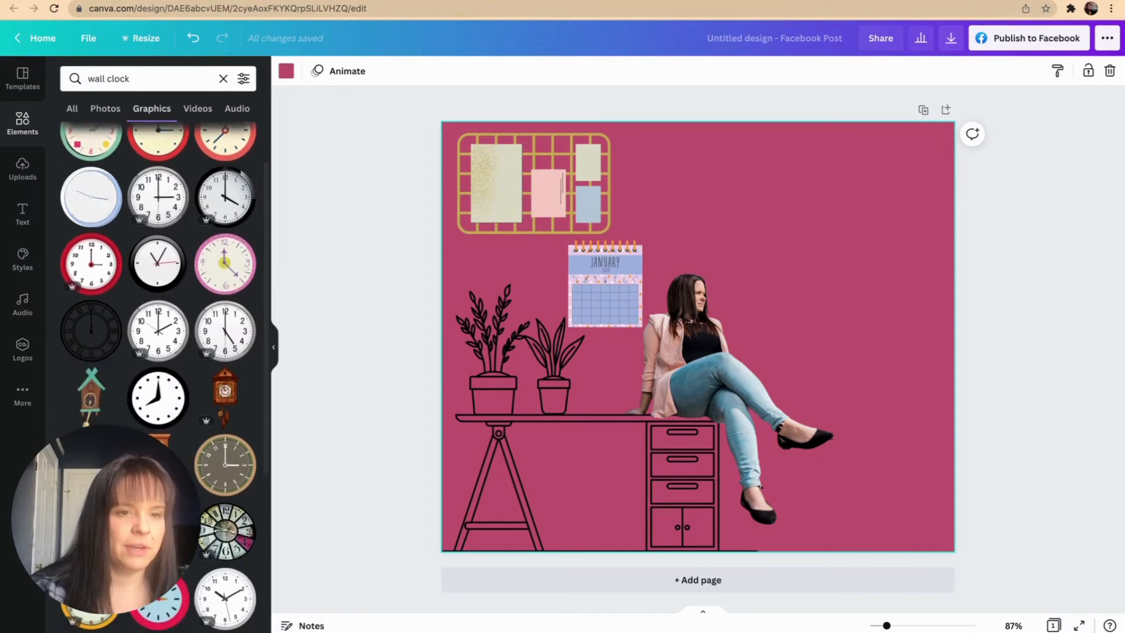
scroll(158, 375, down, 5)
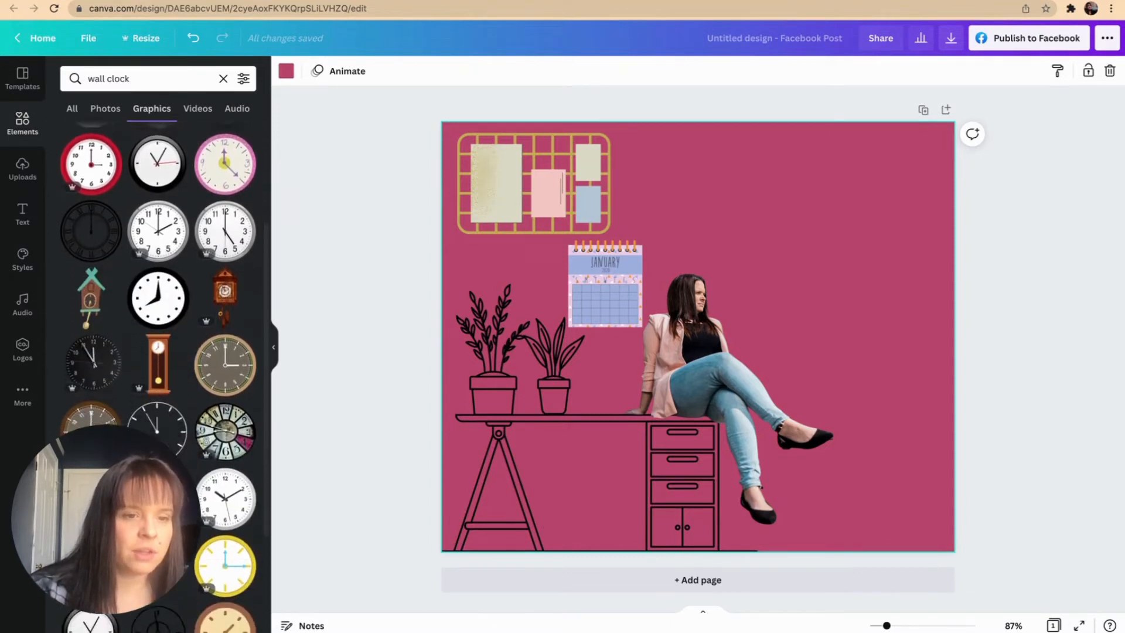
scroll(159, 375, down, 3)
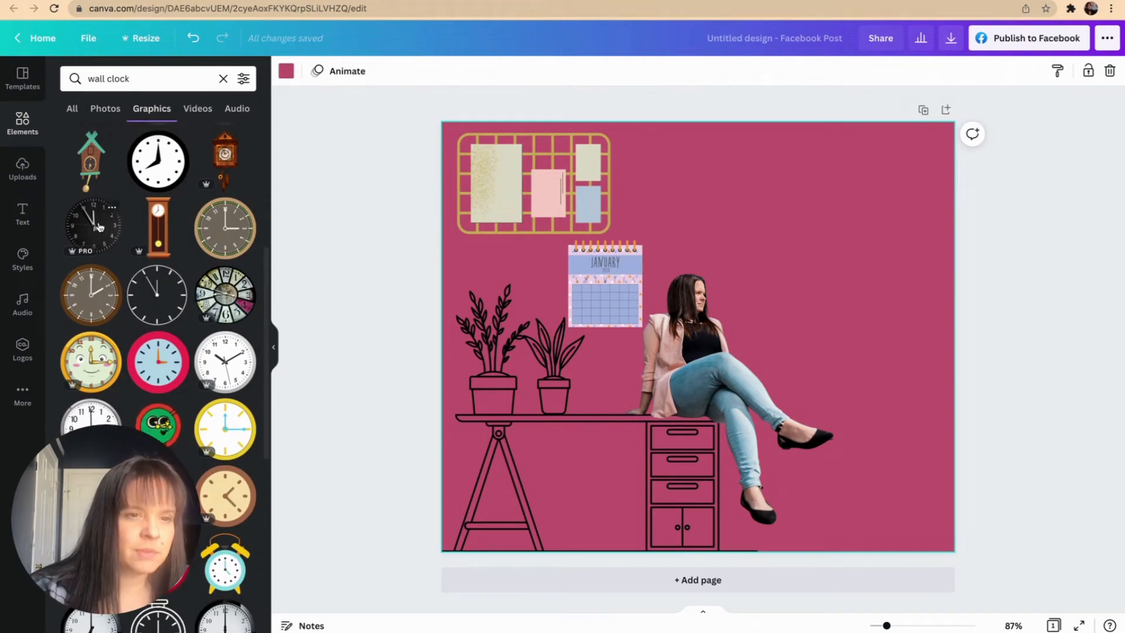
drag(100, 227, 167, 227)
scroll(167, 226, up, 6)
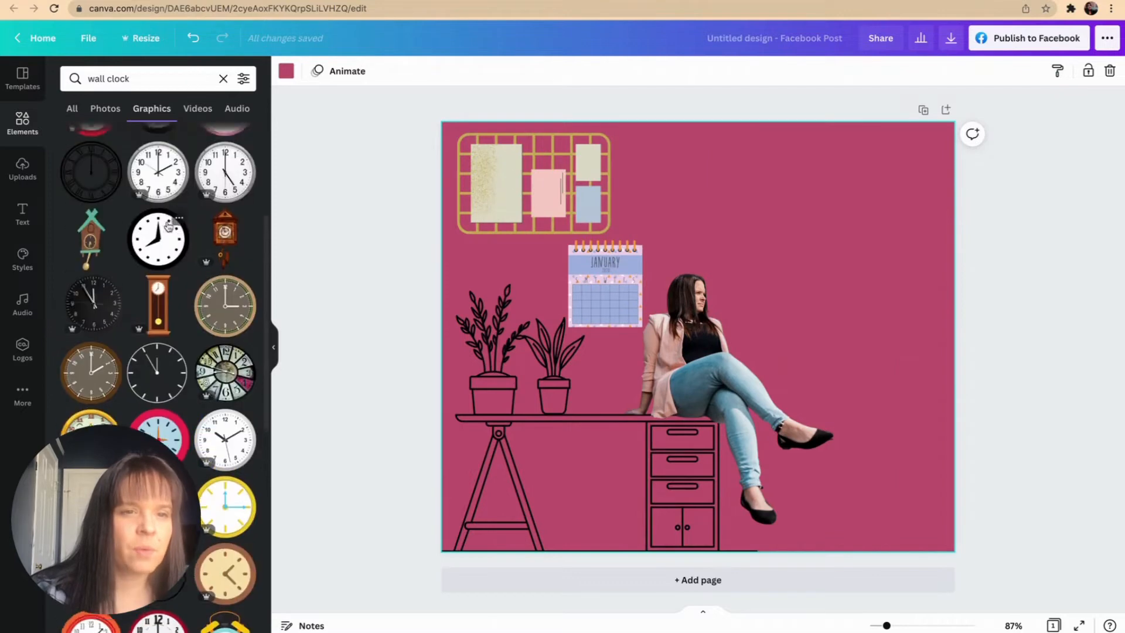
drag(91, 267, 667, 164)
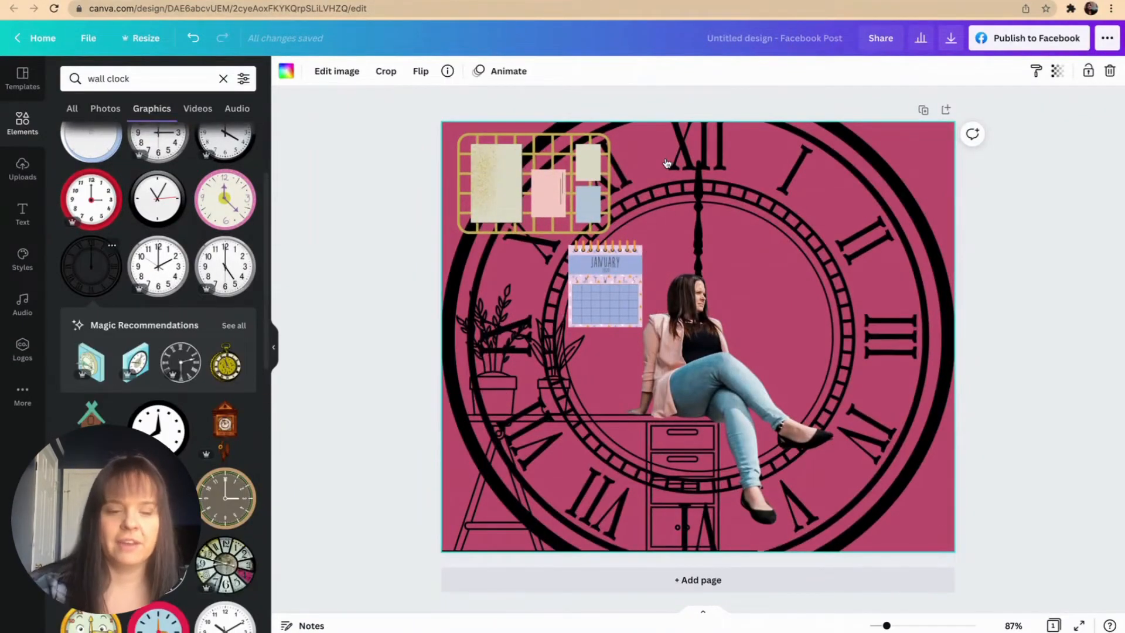
key(ctrl+z)
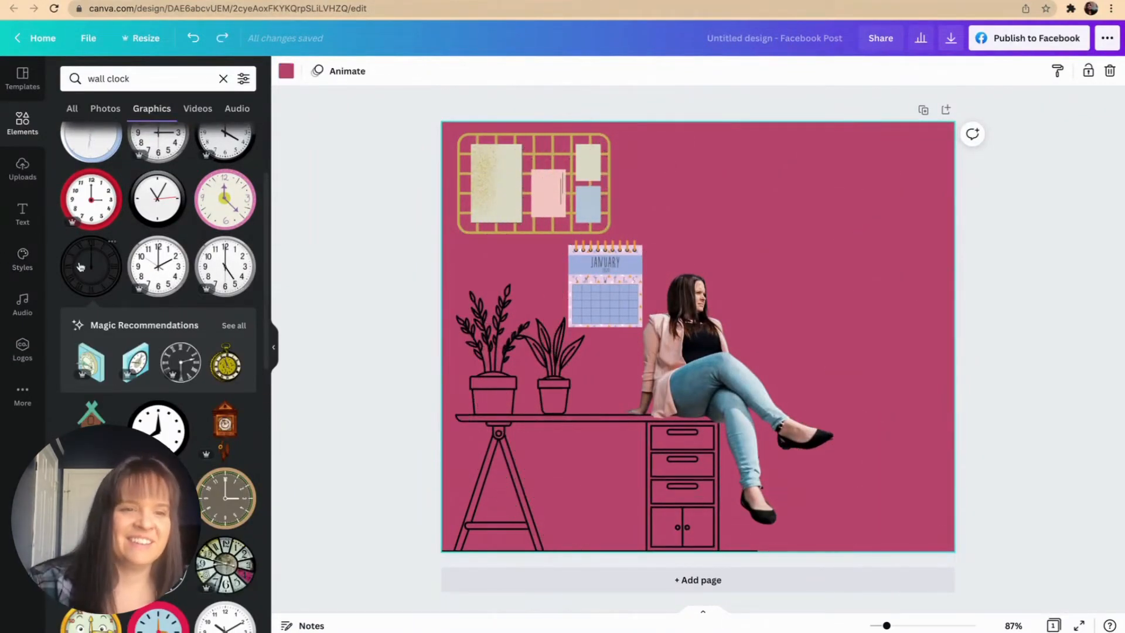
Add the black Roman-numeral clock graphic to the page and shrink it to roughly the calendar's width.
drag(81, 266, 857, 230)
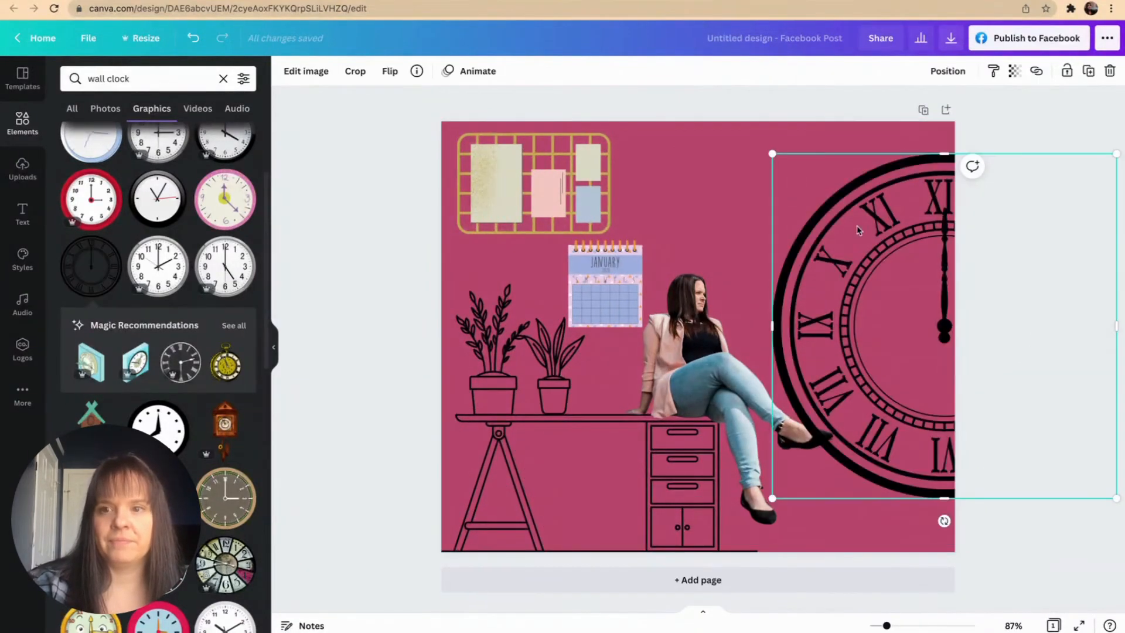
drag(785, 154, 854, 222)
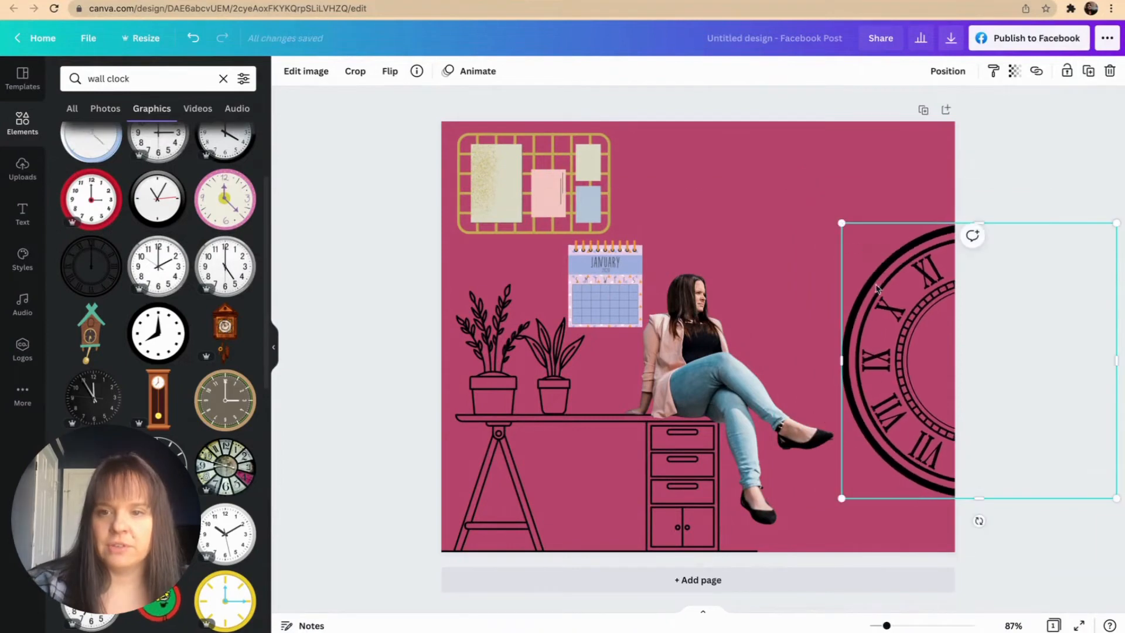
drag(869, 300, 738, 207)
drag(711, 128, 731, 232)
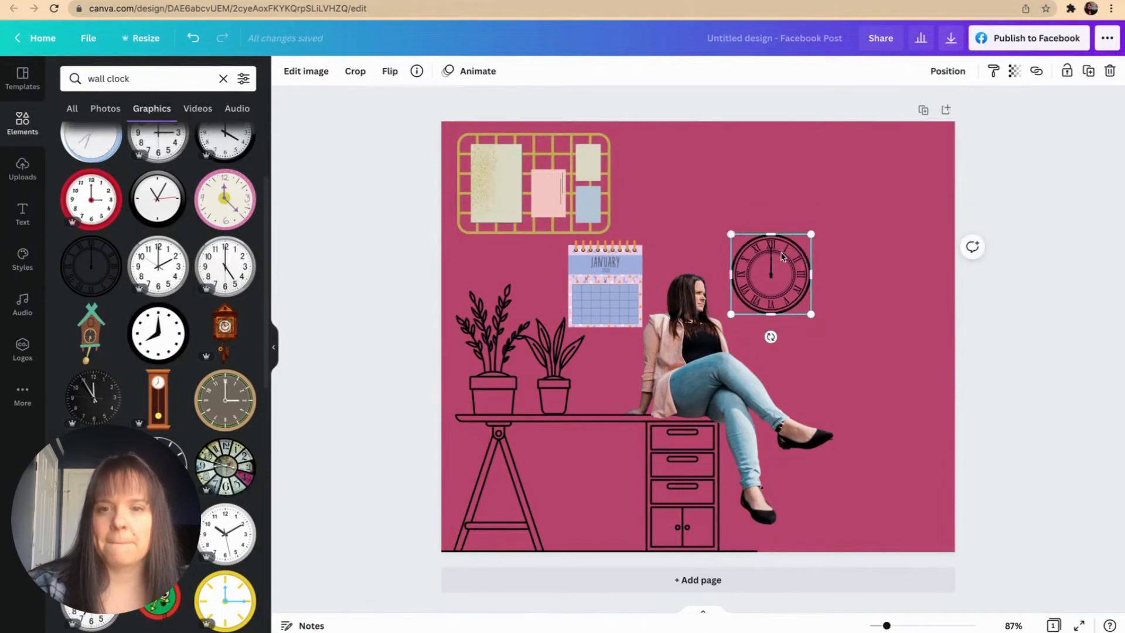
Move the clock above the woman's head, beside the grid memo board, and enlarge it slightly.
drag(795, 263, 713, 175)
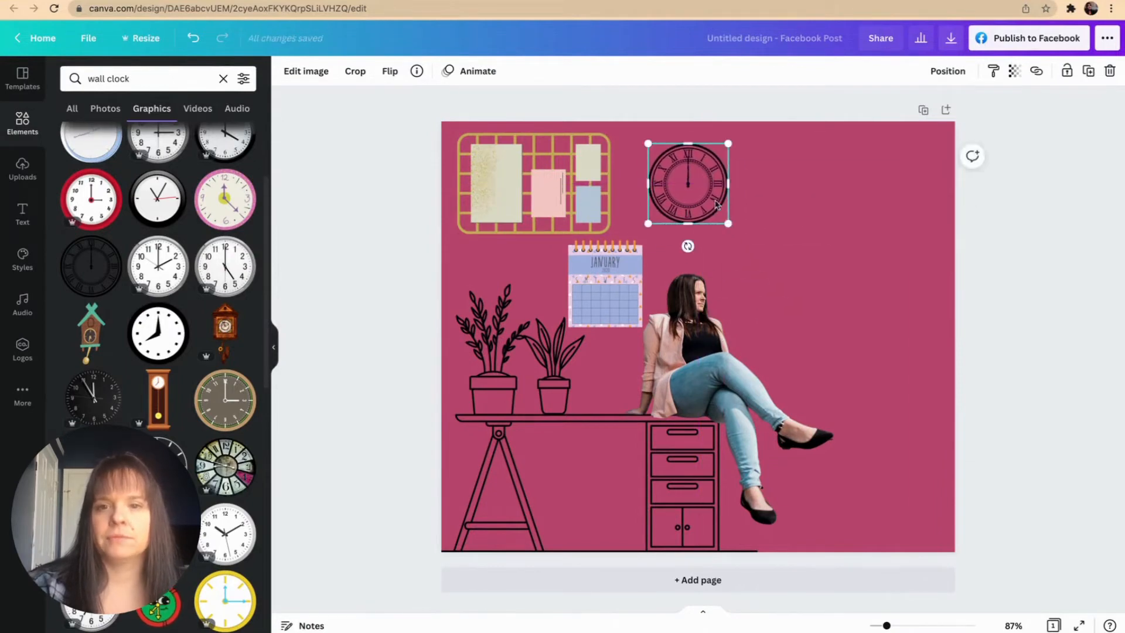
drag(729, 223, 739, 235)
click(817, 284)
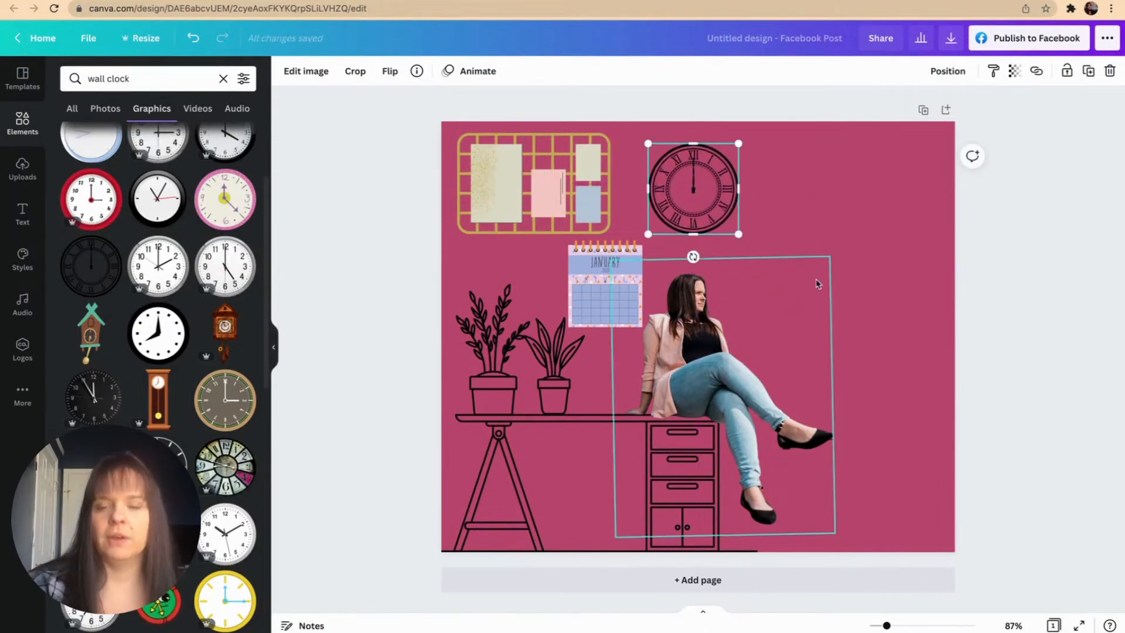
click(860, 233)
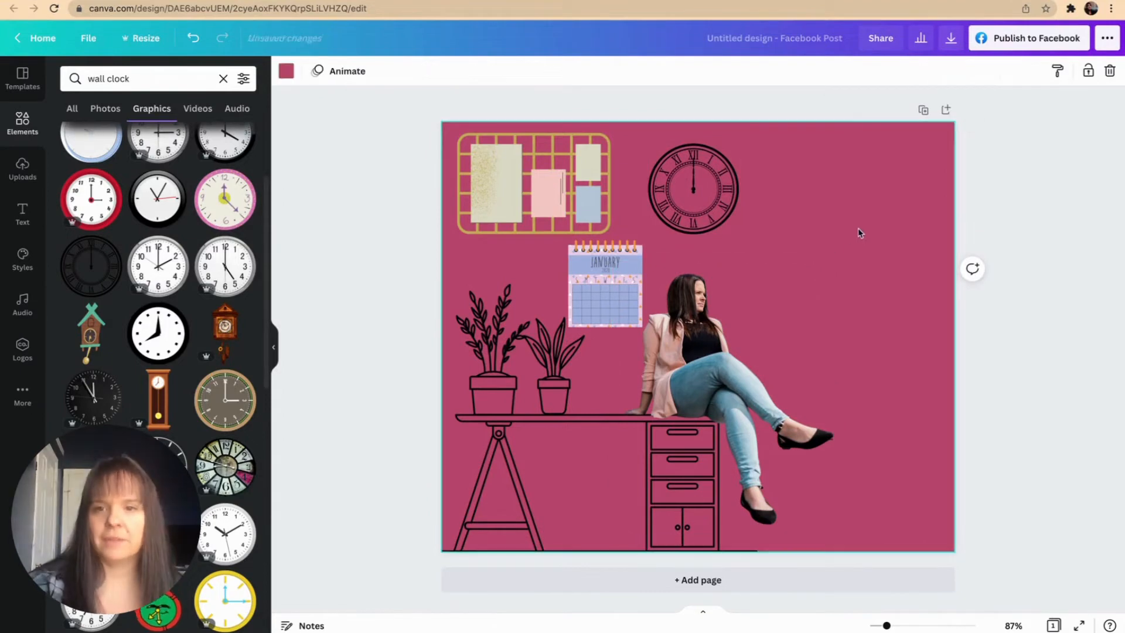
Search the elements for "quote" and show results of all types instead of graphics only.
double_click(162, 83)
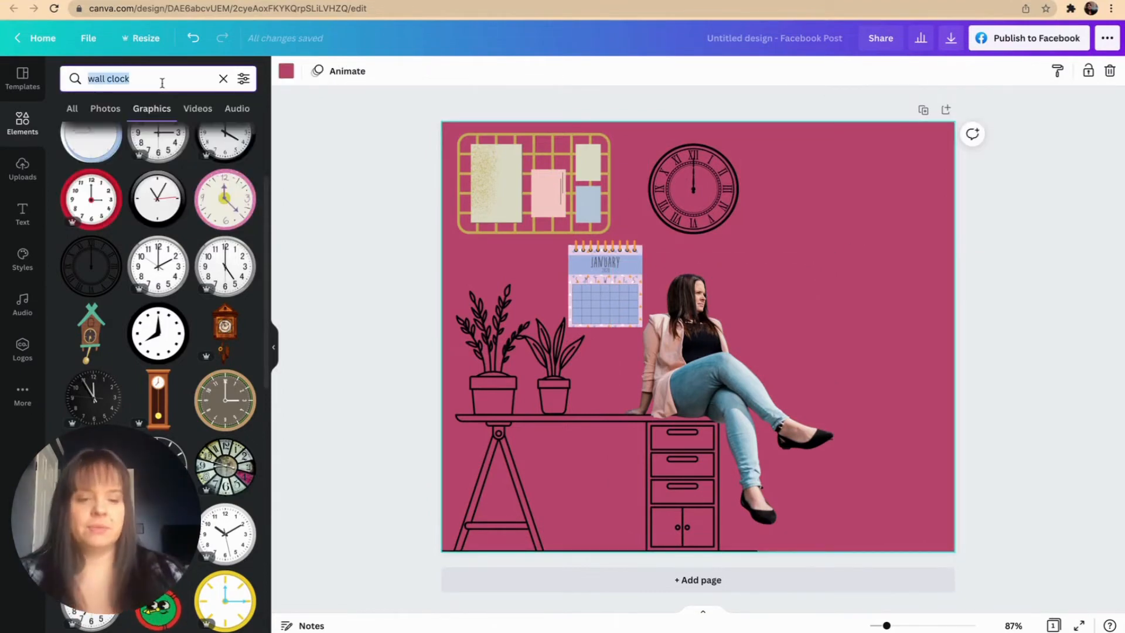
text(quote)
key(Return)
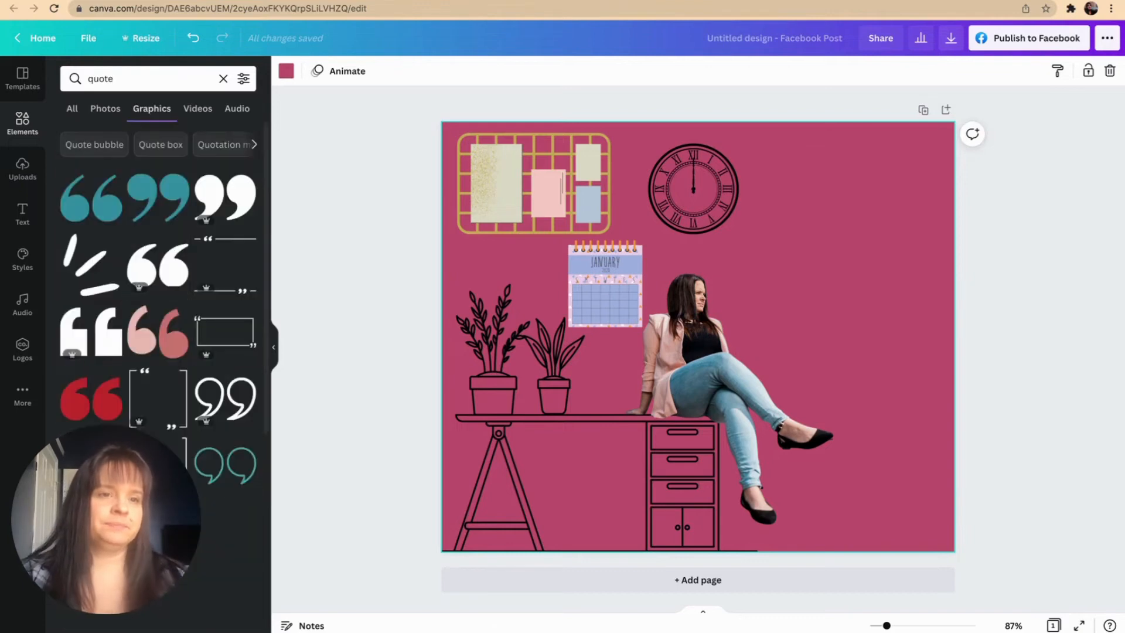
click(73, 111)
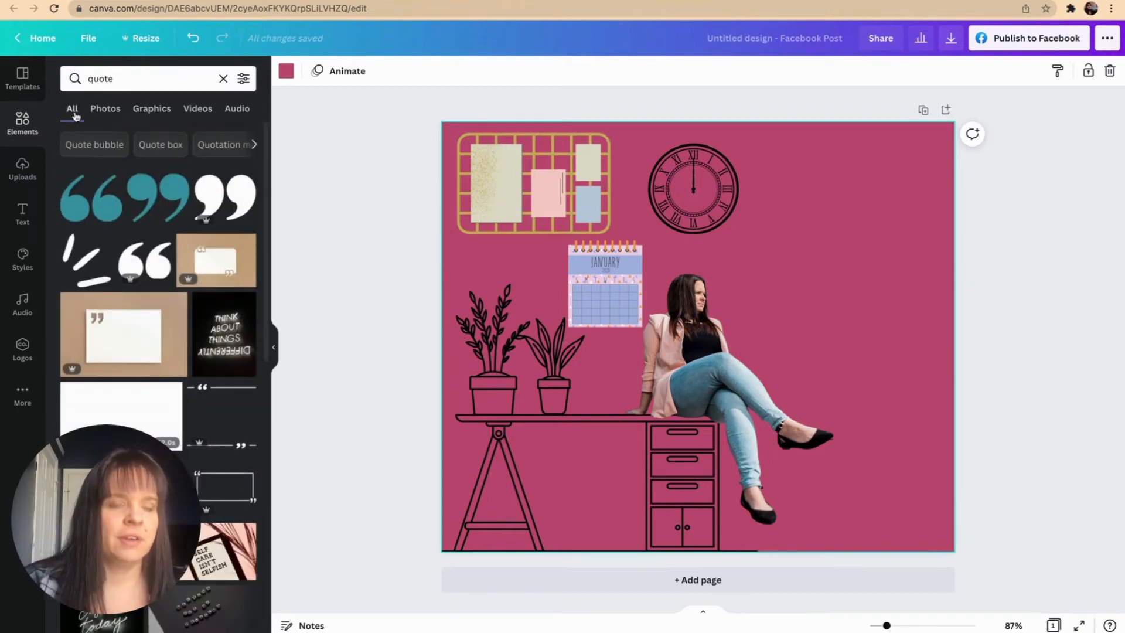
Search the elements for "dream quote".
click(130, 78)
text(dr)
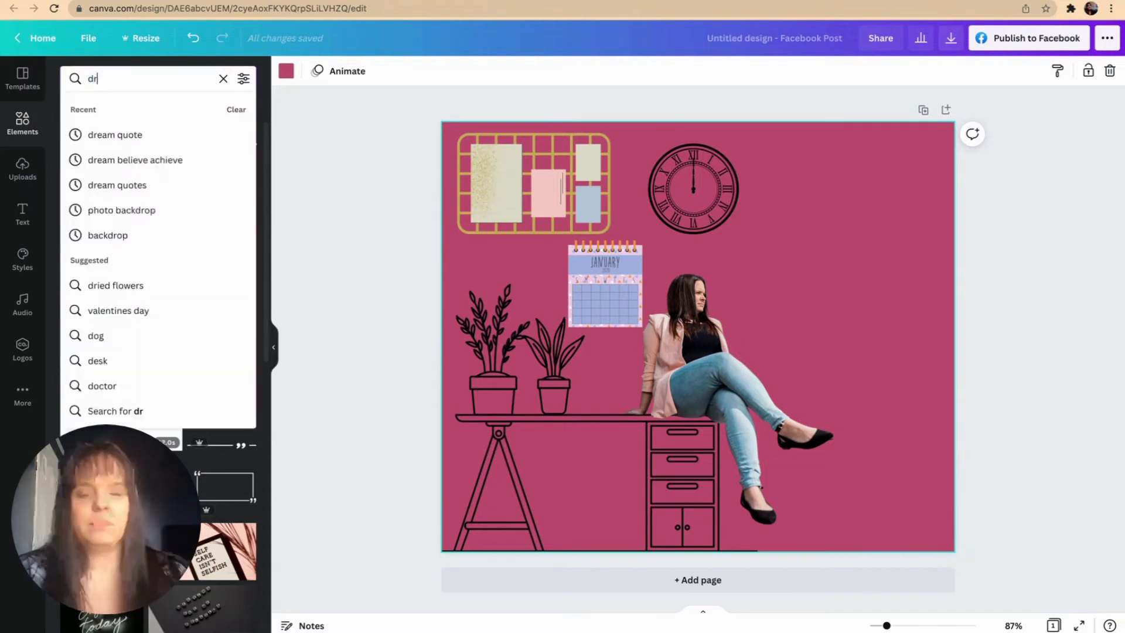
text(eam quote)
key(Return)
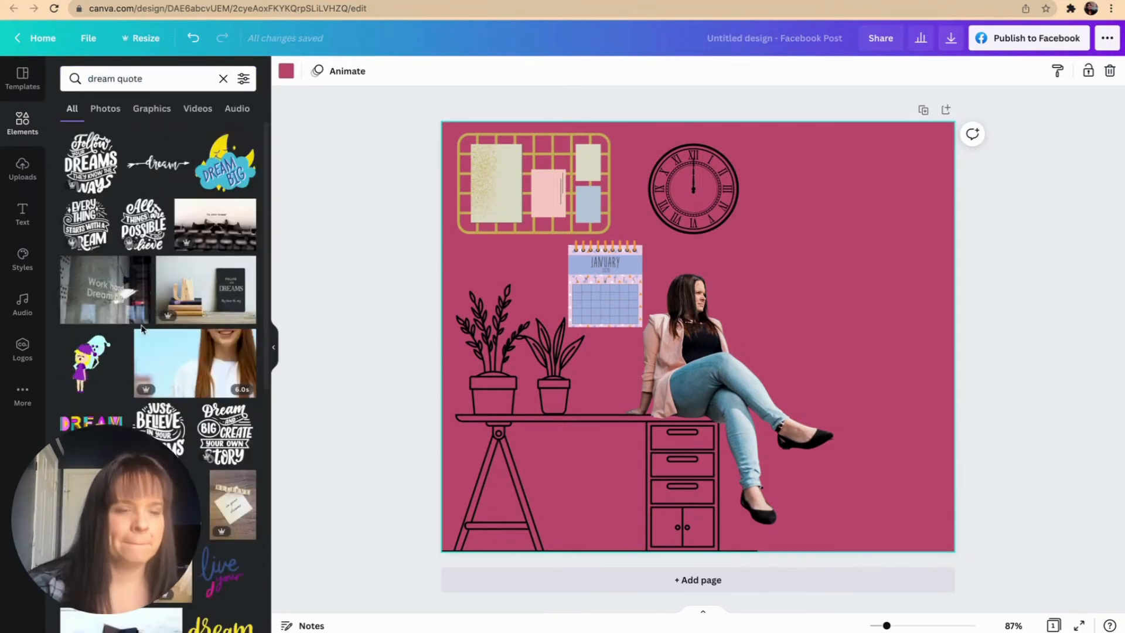
Add the black-and-white "Dream BIG" lettering to the wall beside the clock, above the woman's legs, tilted 10°.
scroll(142, 329, down, 2)
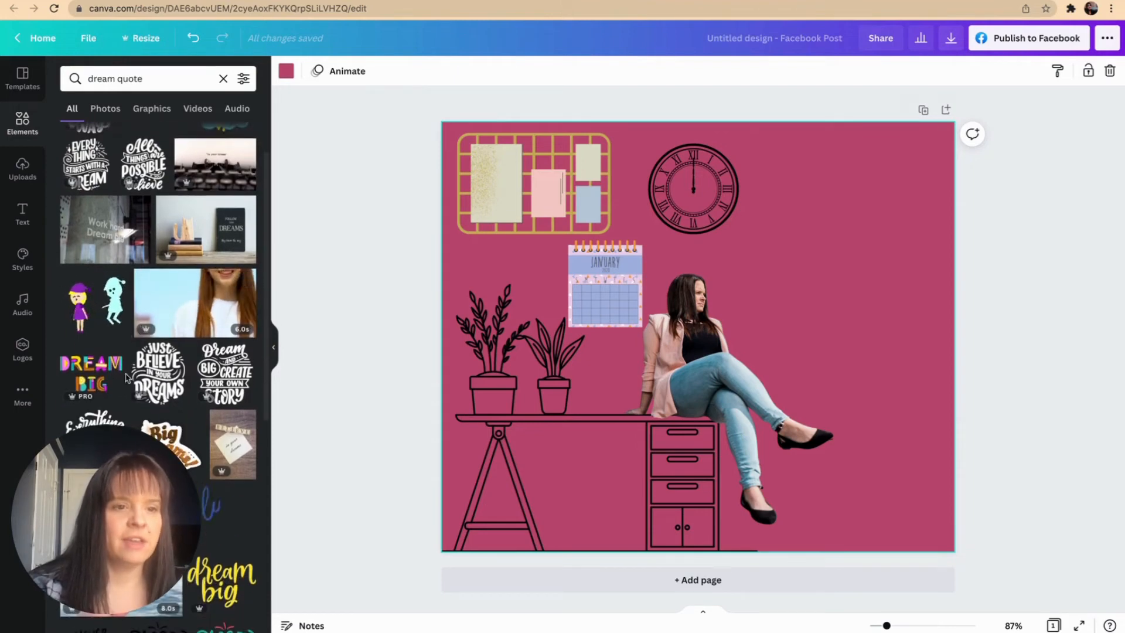
scroll(170, 439, down, 3)
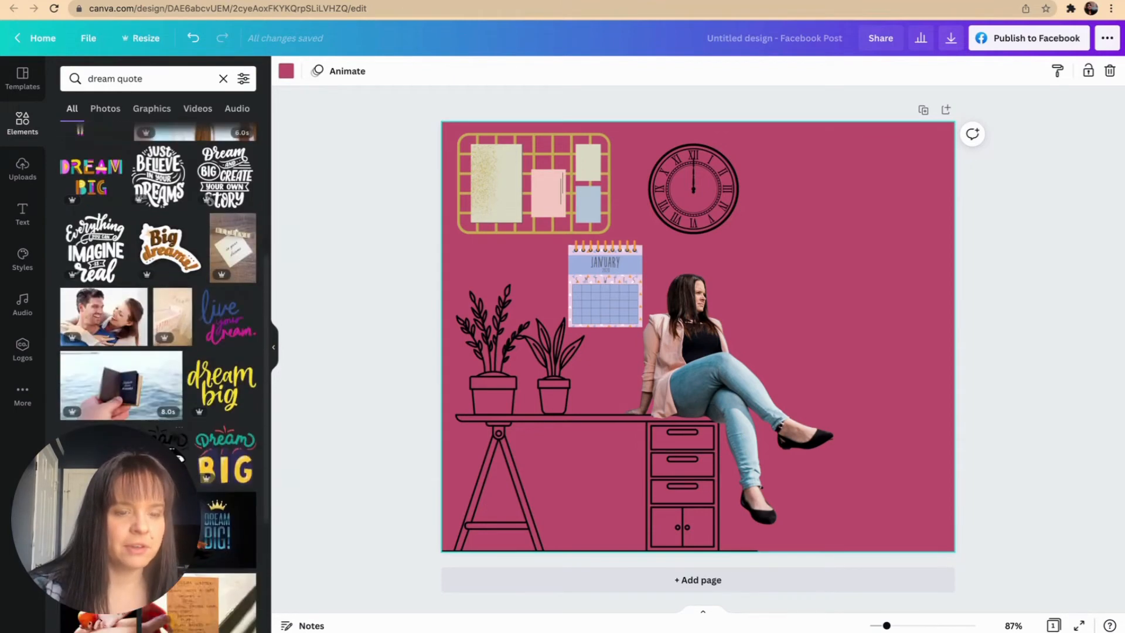
scroll(170, 381, down, 3)
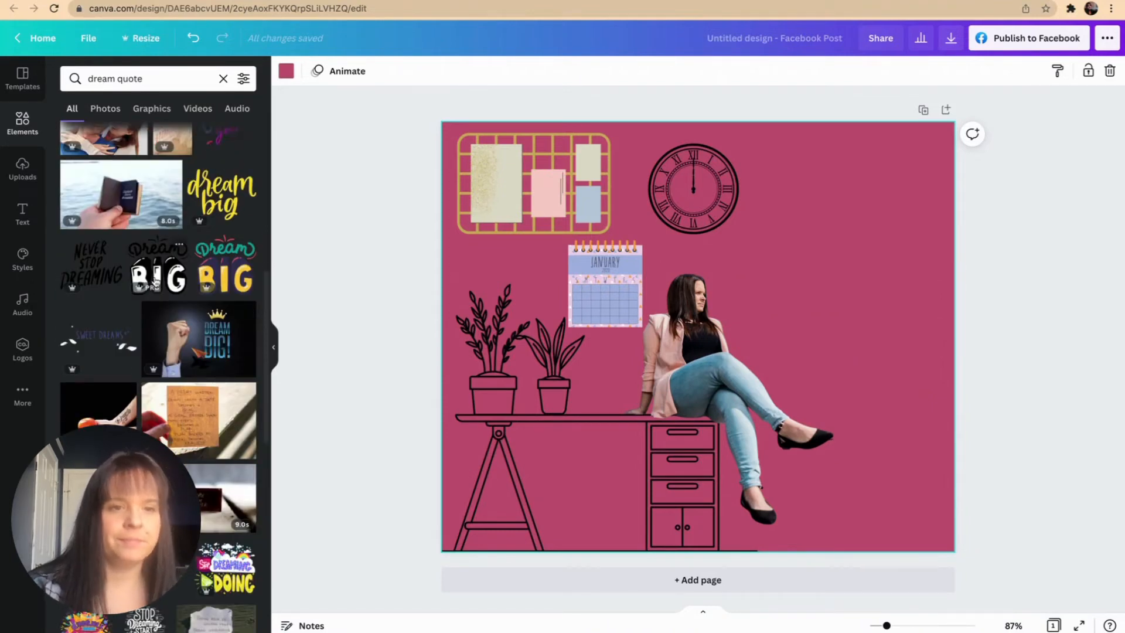
drag(156, 281, 824, 327)
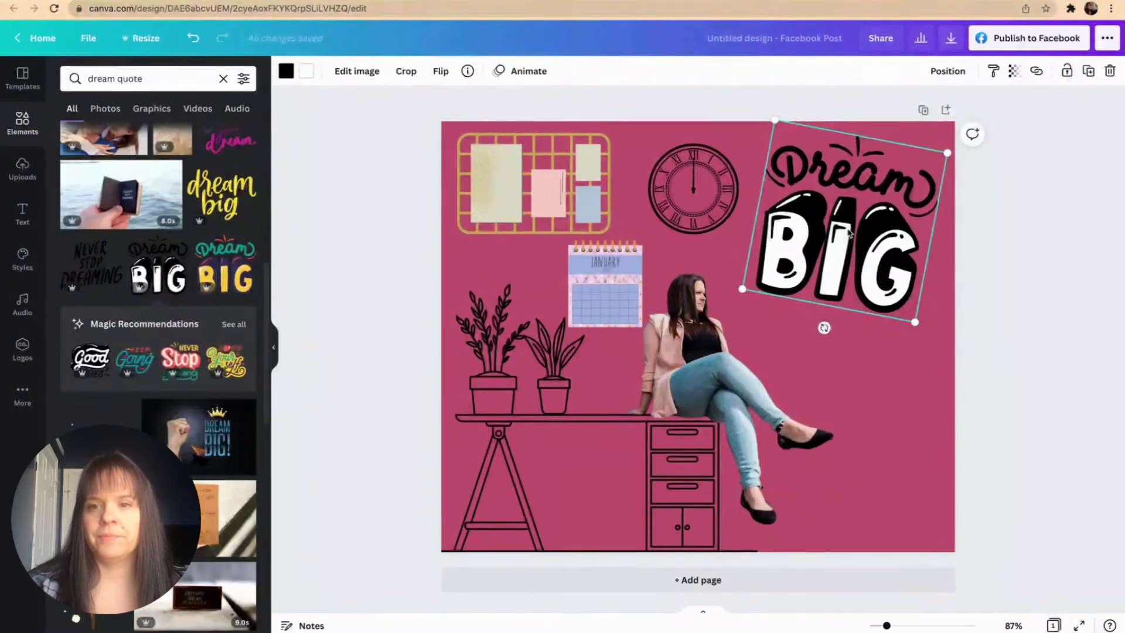
drag(849, 233, 845, 246)
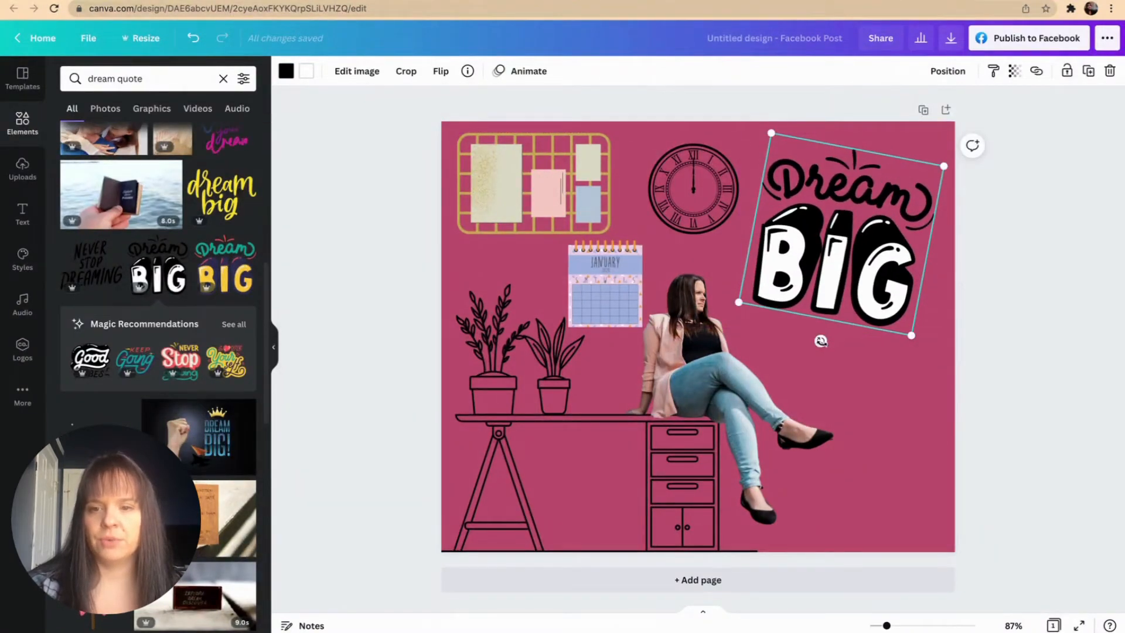
mouse_move(821, 341)
mouse_down()
mouse_move(846, 341)
mouse_move(822, 341)
mouse_up()
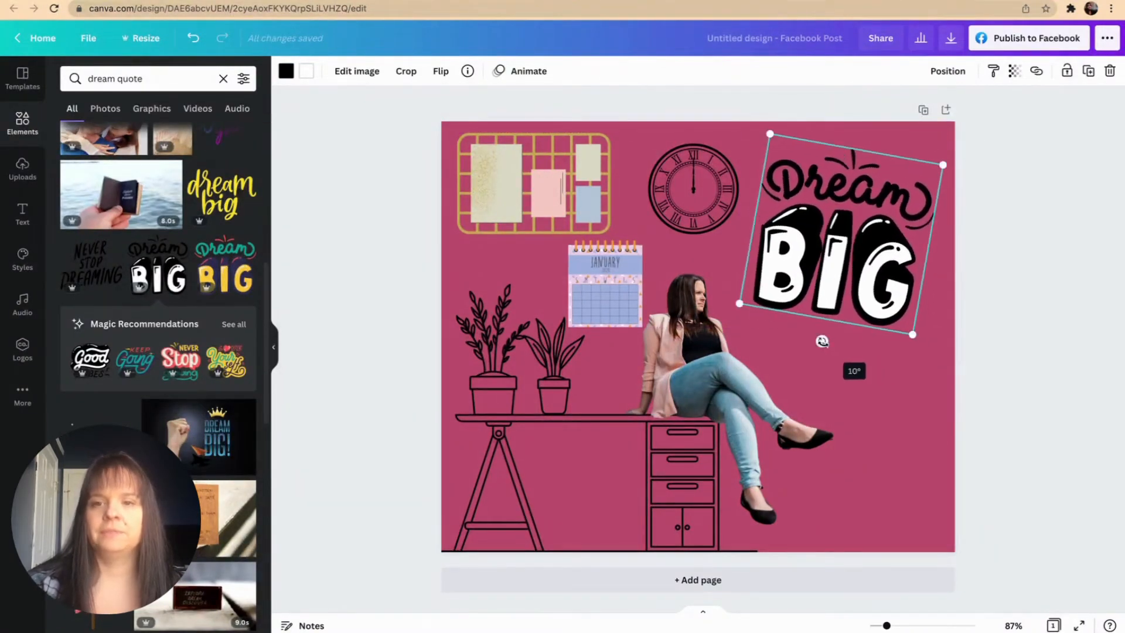
click(883, 394)
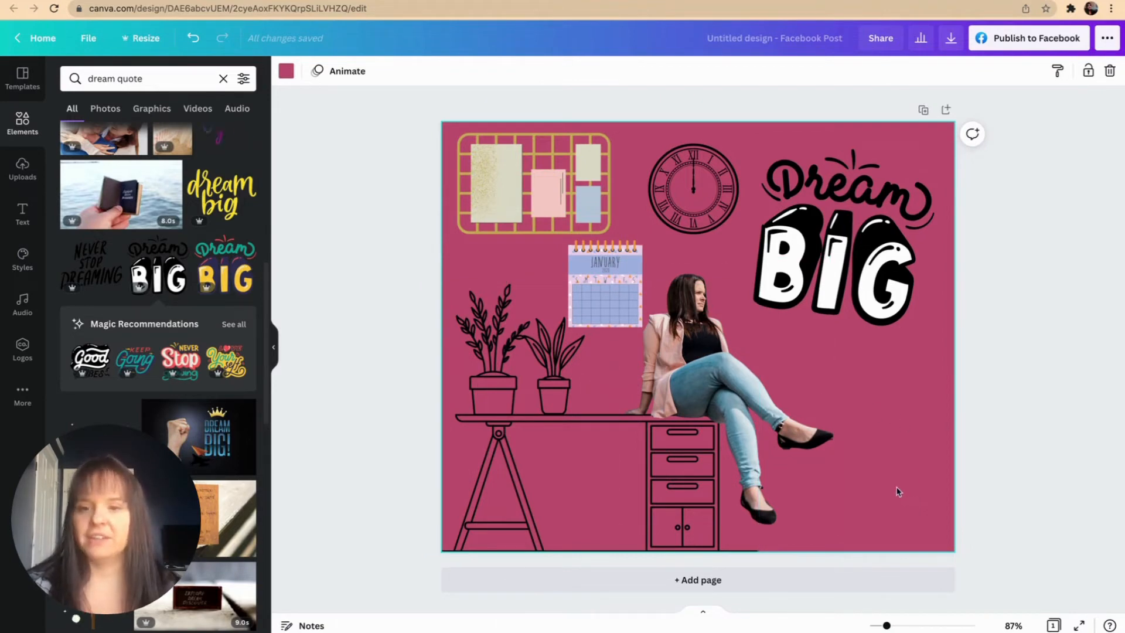
Search the elements for "floor plant" and show only graphics.
click(154, 76)
triple_click(155, 77)
text(floor plany)
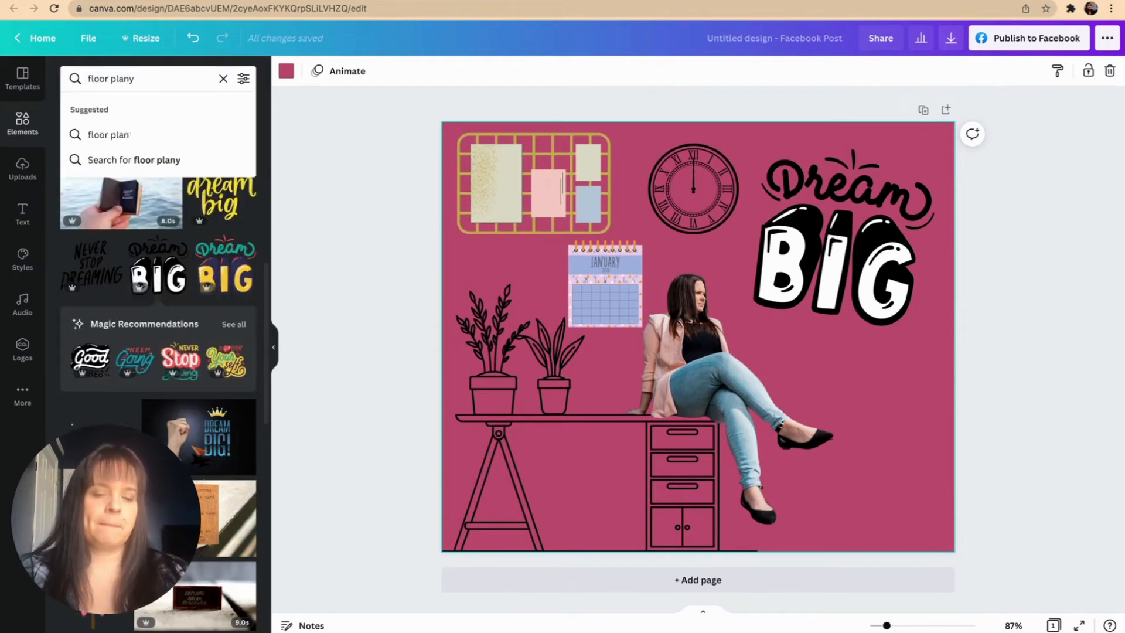
key(BackSpace)
text(t)
key(Return)
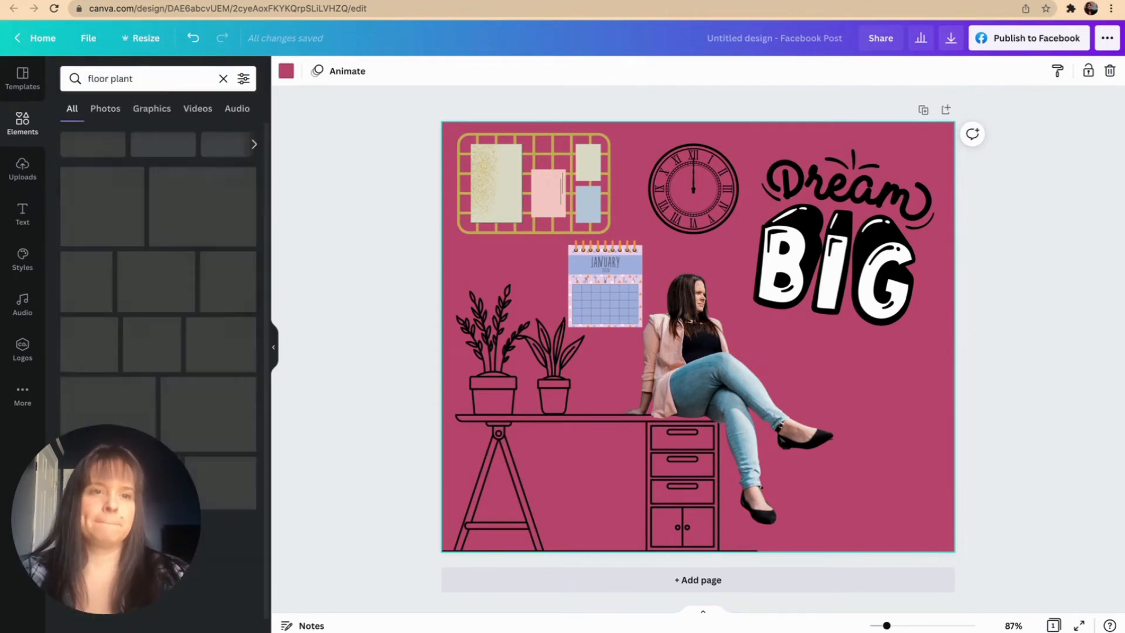
click(150, 111)
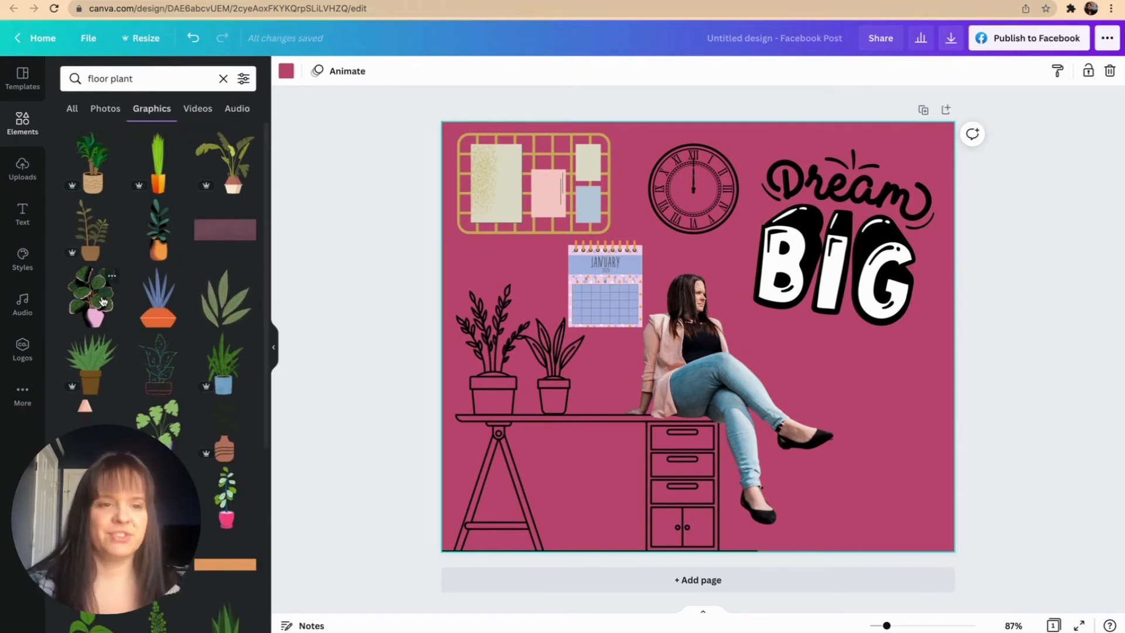
Add the leafy plant in the pink pot to the page's lower-right corner and enlarge it slightly.
drag(102, 301, 877, 435)
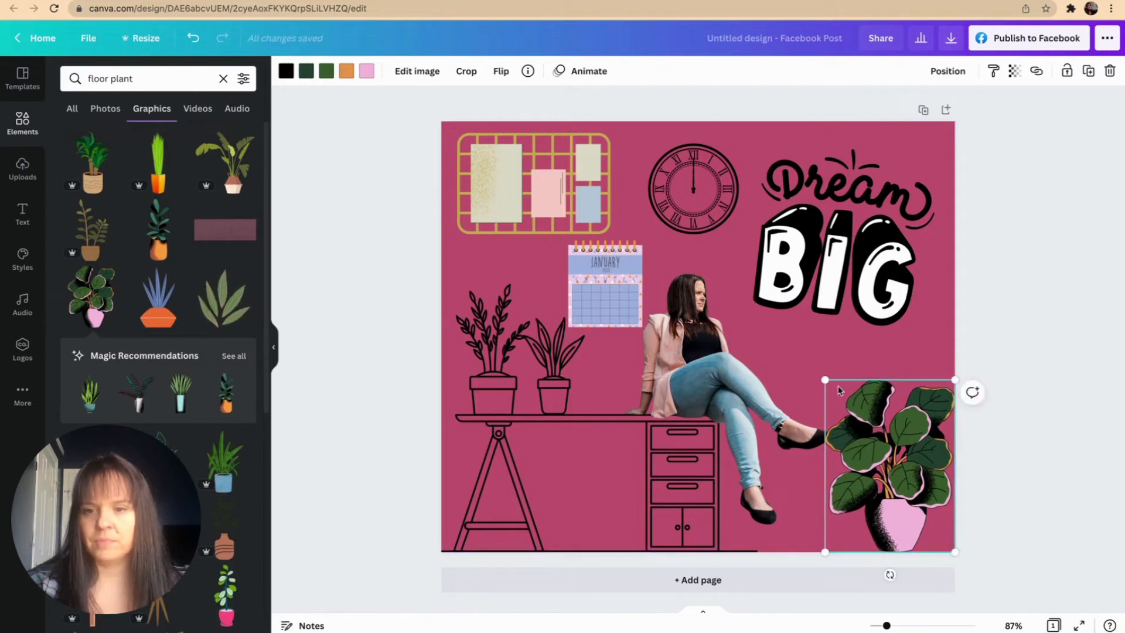
drag(824, 377, 809, 359)
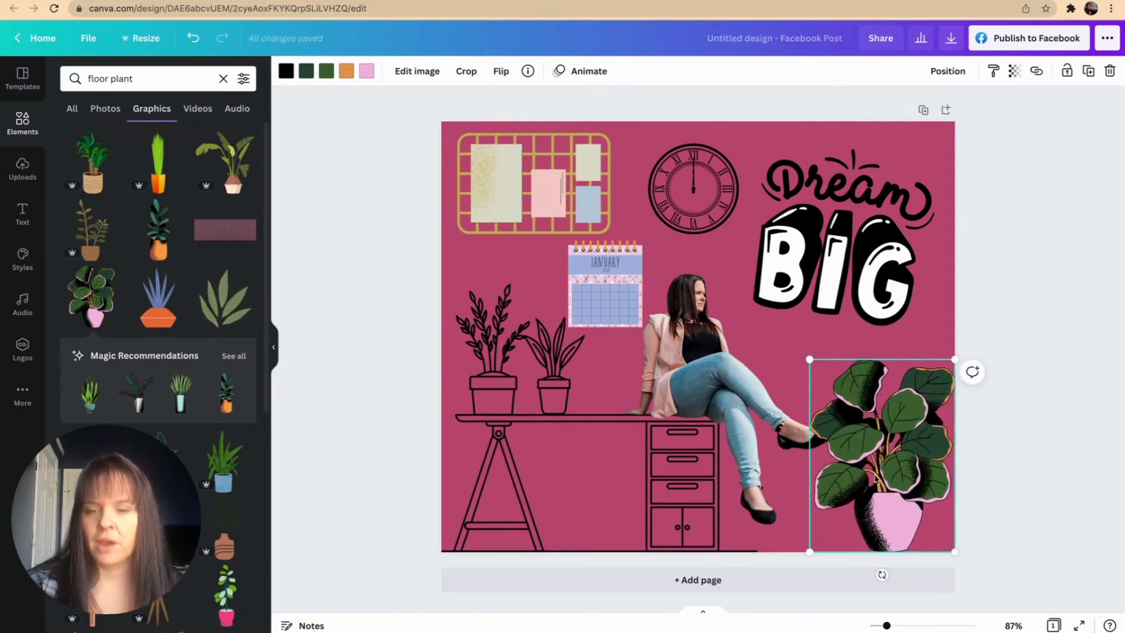
click(1015, 507)
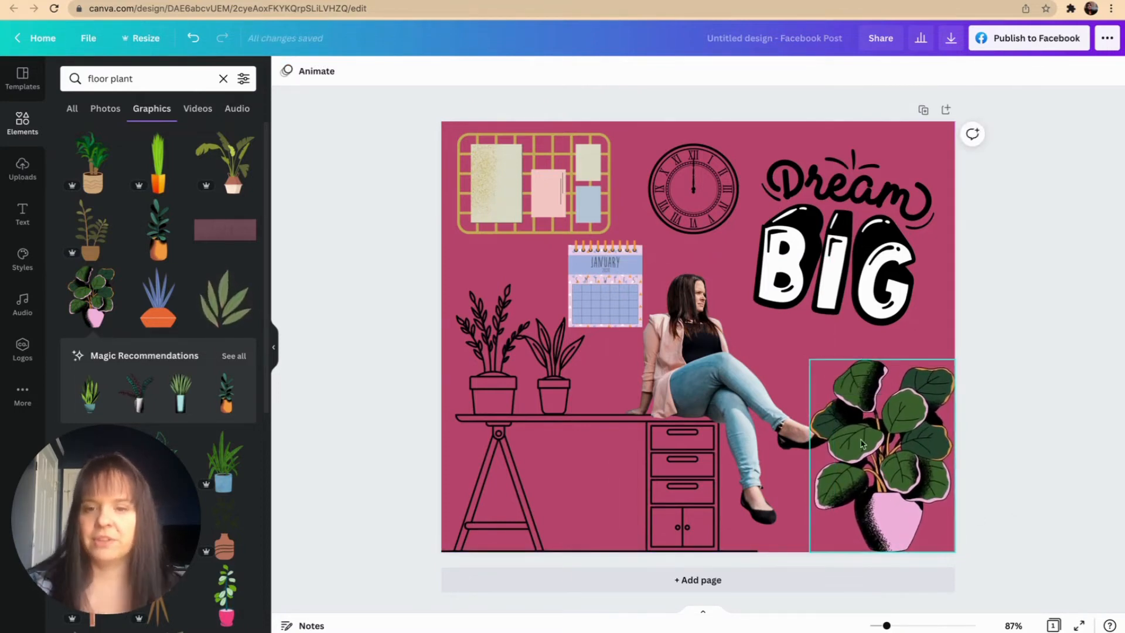
Bring the cut-out woman forward so her foot overlaps the potted floor plant.
click(775, 408)
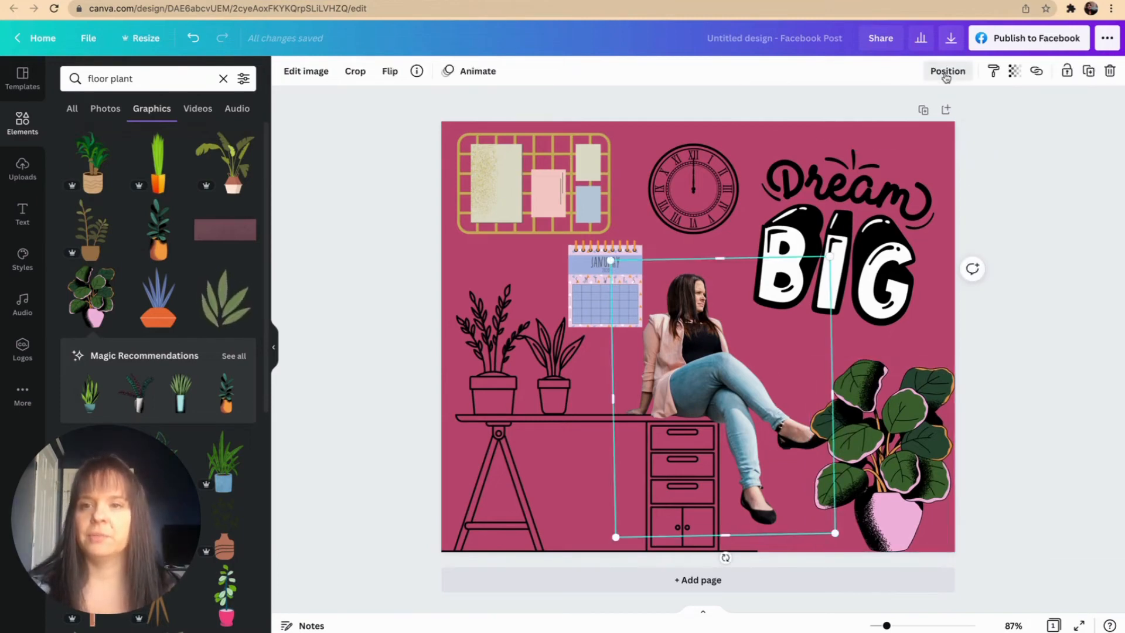
click(947, 71)
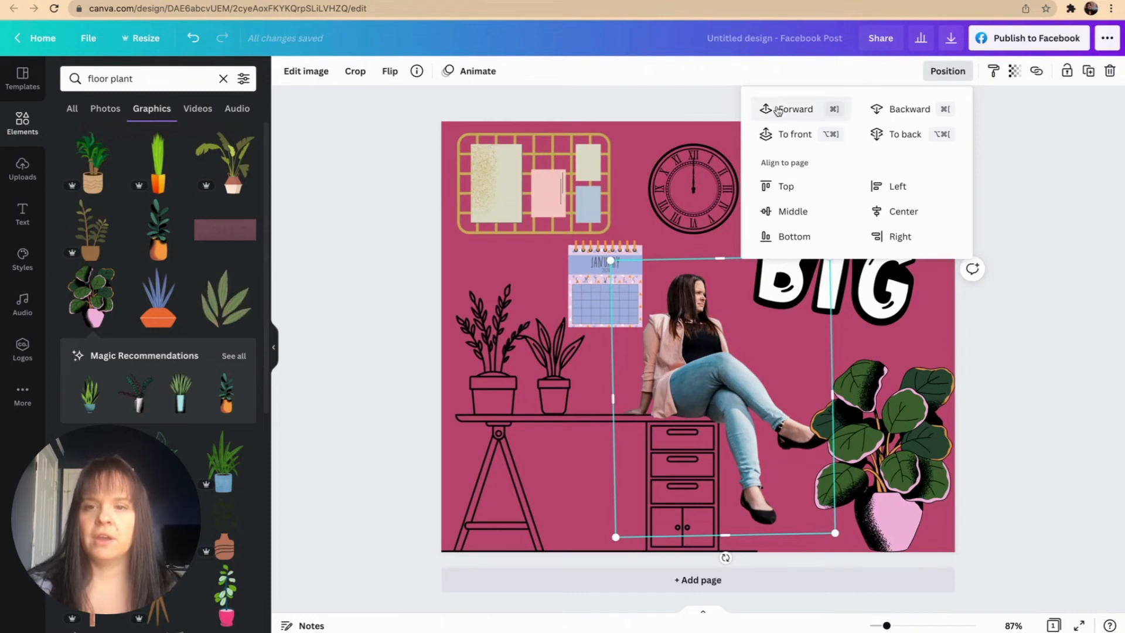
click(777, 109)
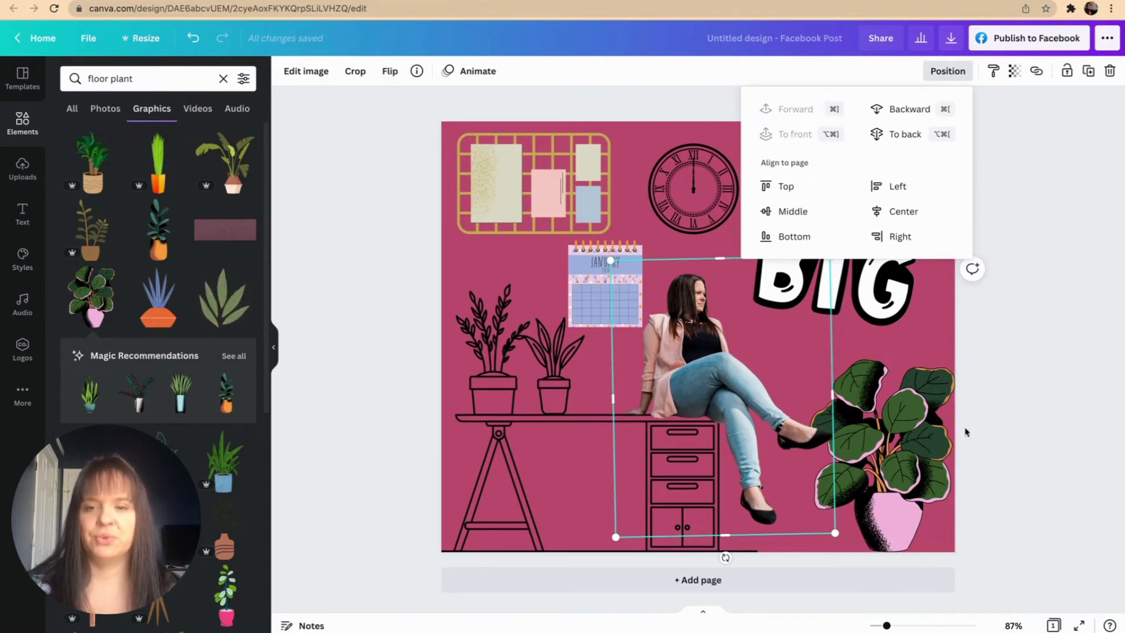
click(996, 436)
Shrink the pink-potted floor plant slightly, keeping it in the page's lower-right corner.
click(887, 439)
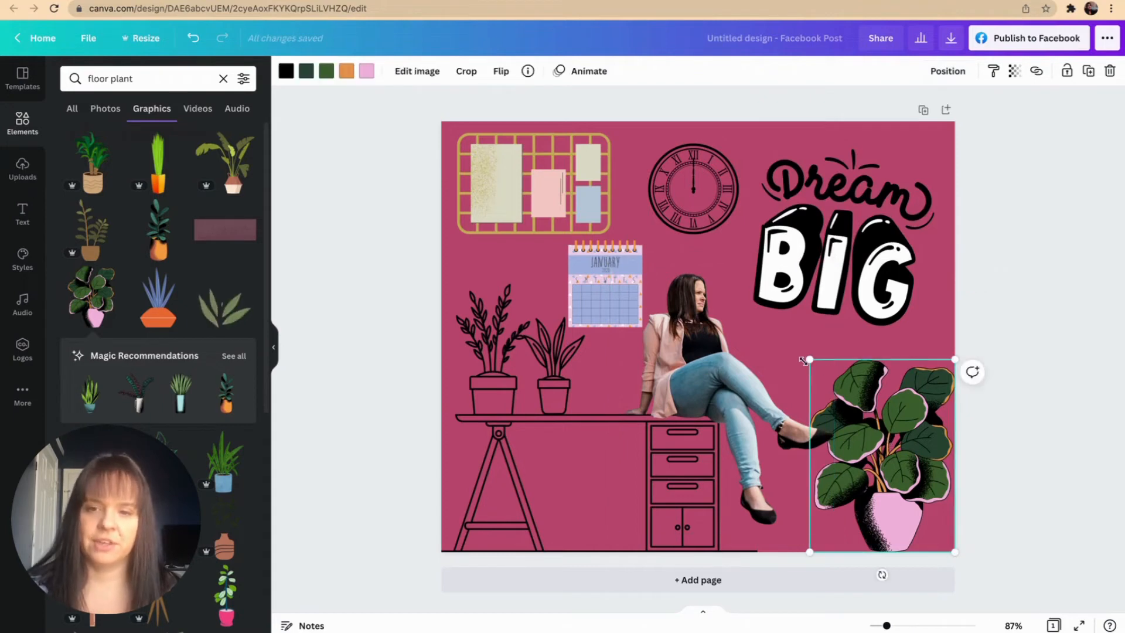
drag(802, 359, 826, 378)
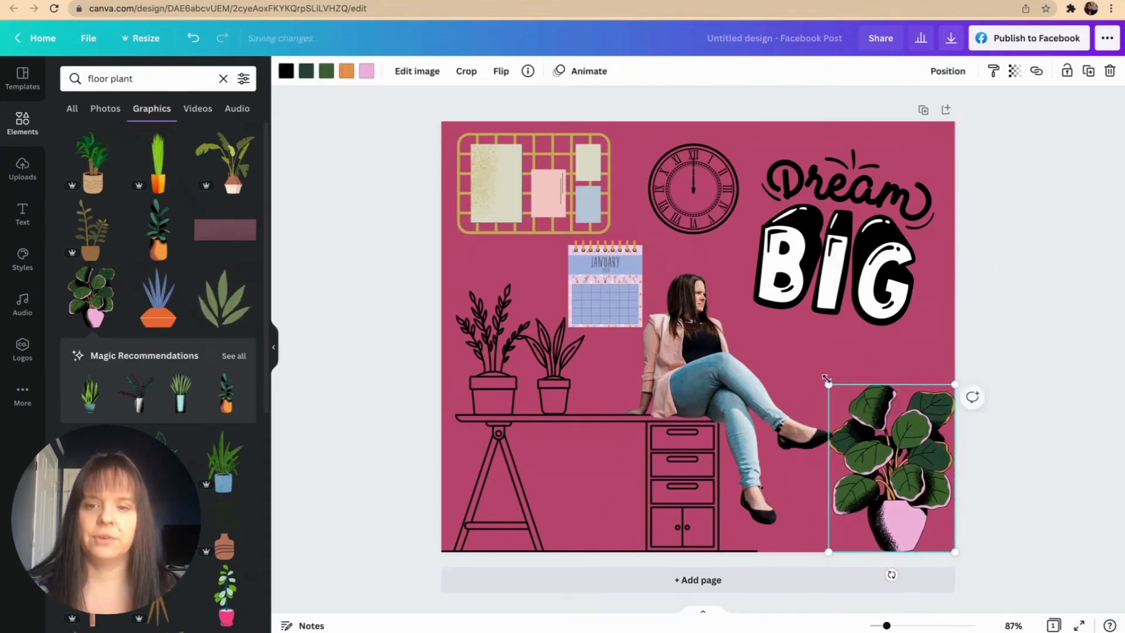
click(1039, 447)
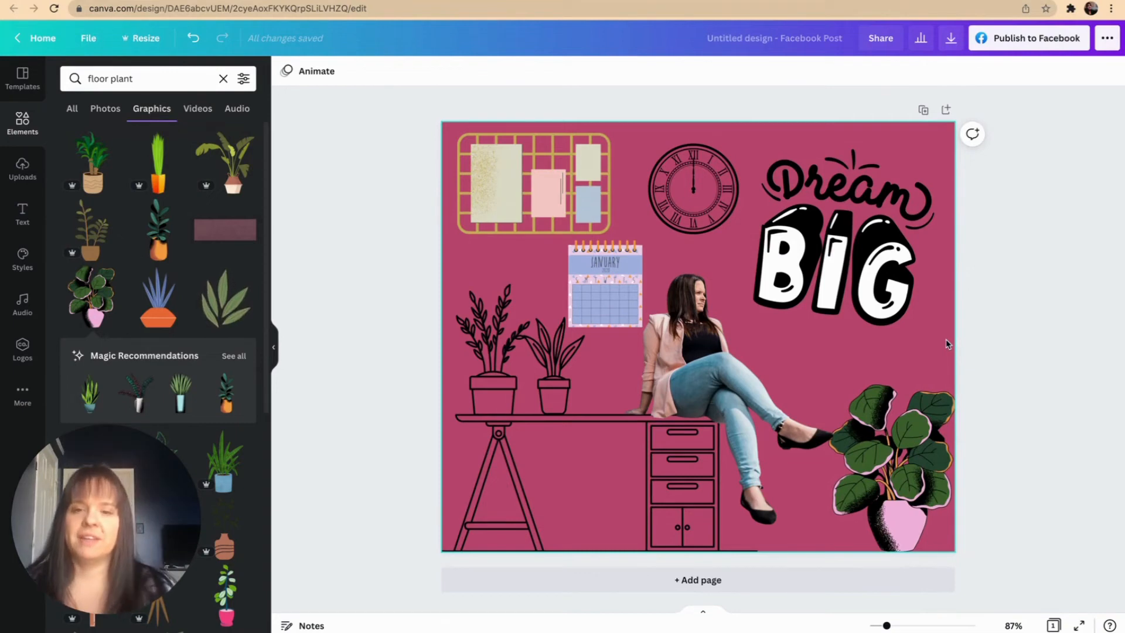
Apply a Glow shadow in white around the cut-out woman.
click(674, 335)
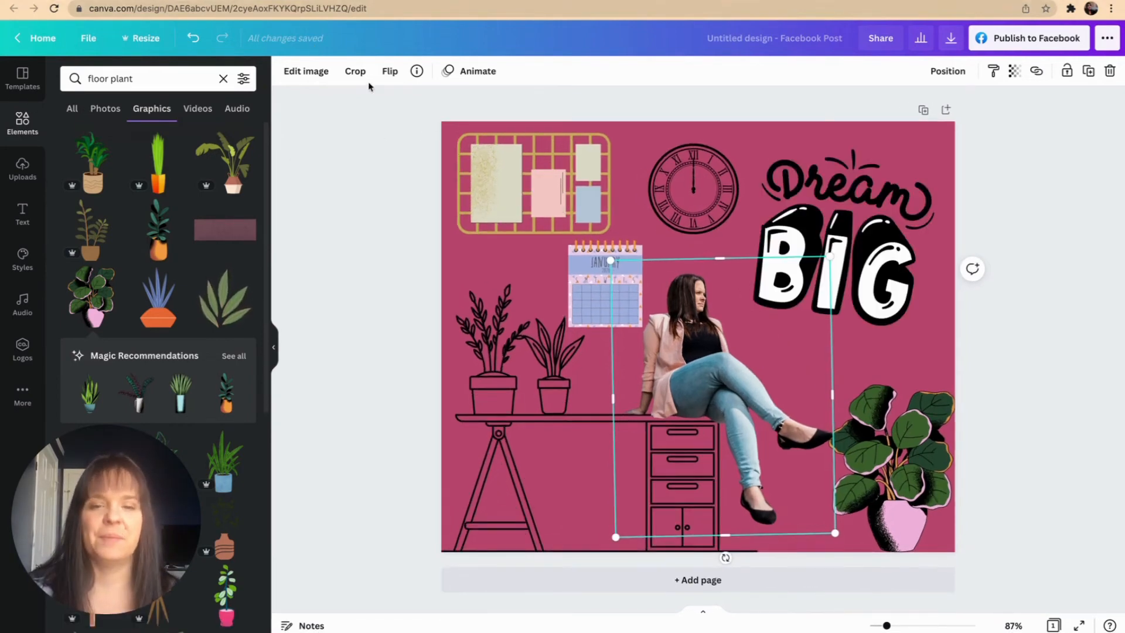
click(313, 69)
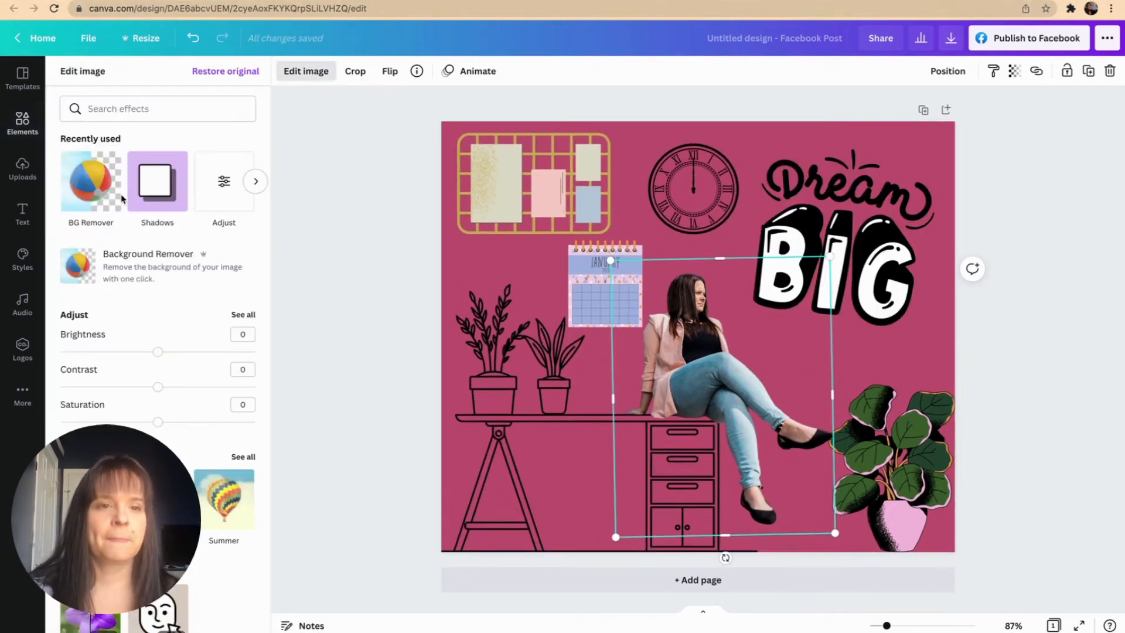
click(156, 187)
click(167, 144)
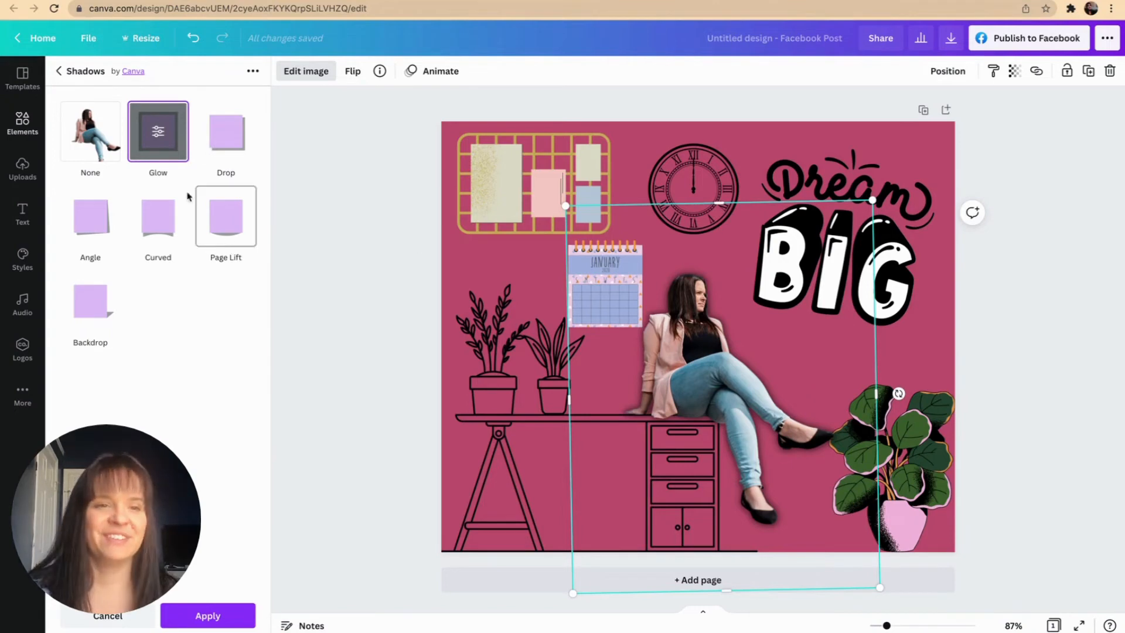
click(157, 131)
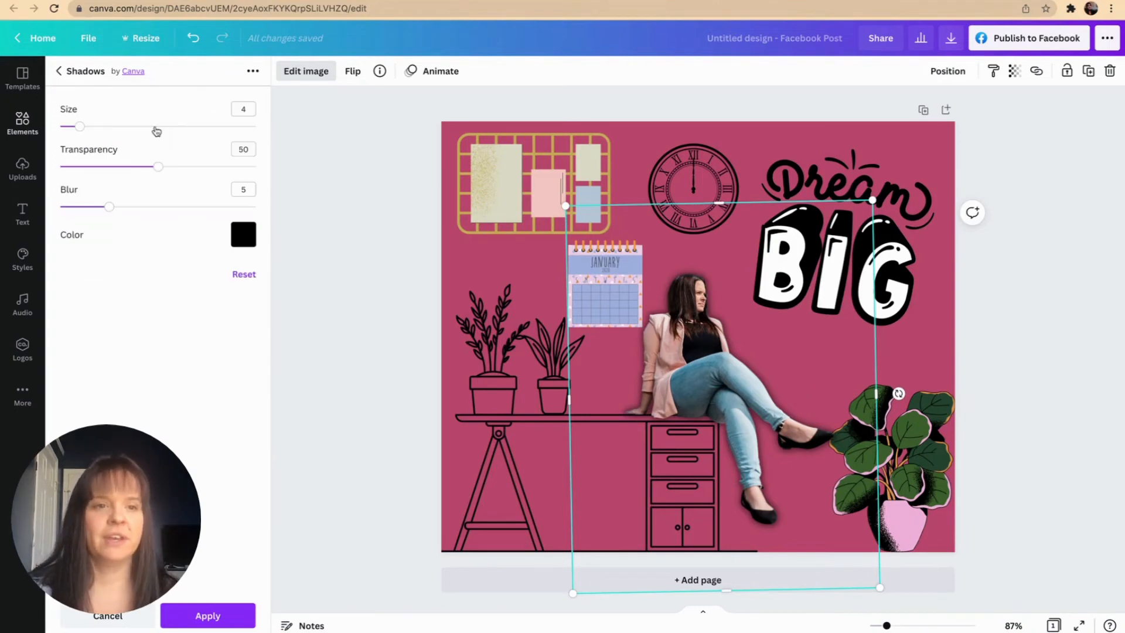
click(242, 238)
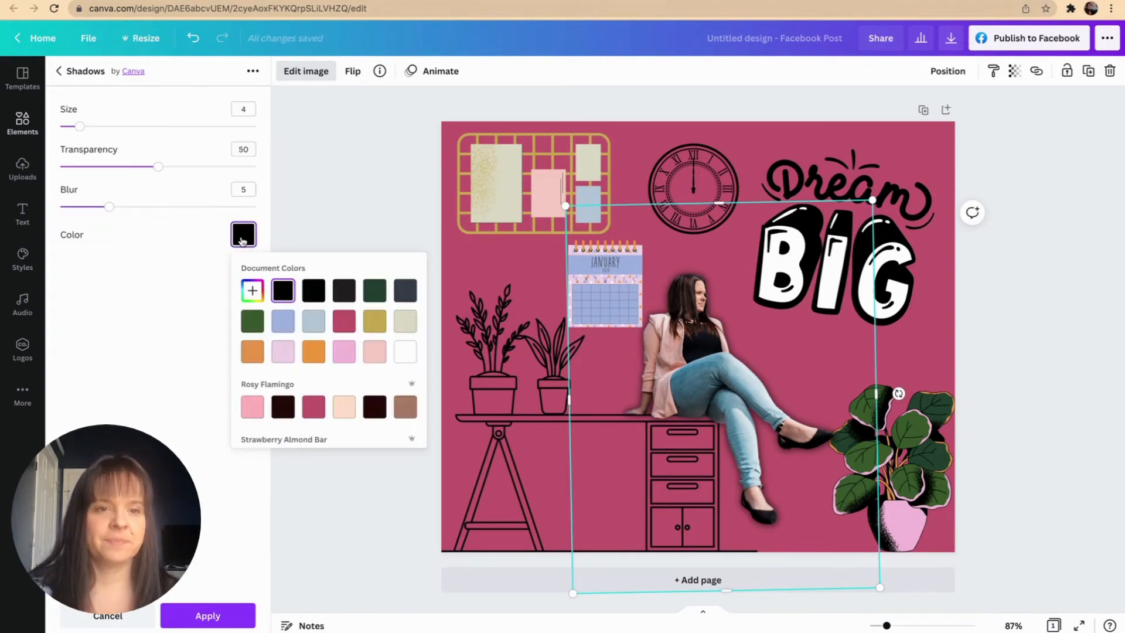
click(409, 356)
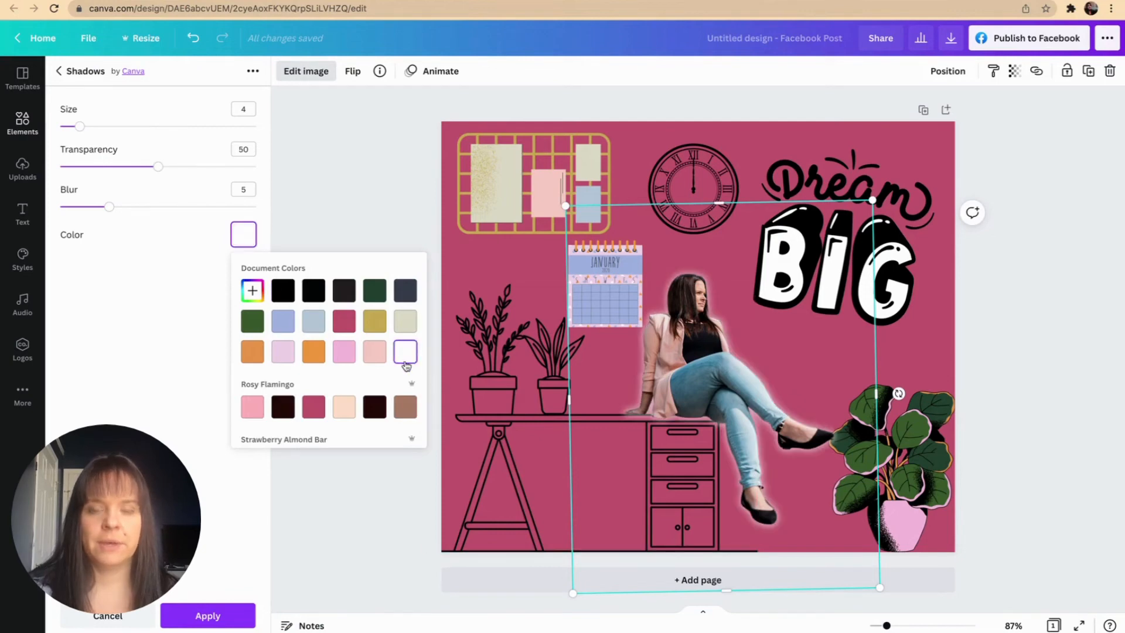
click(208, 615)
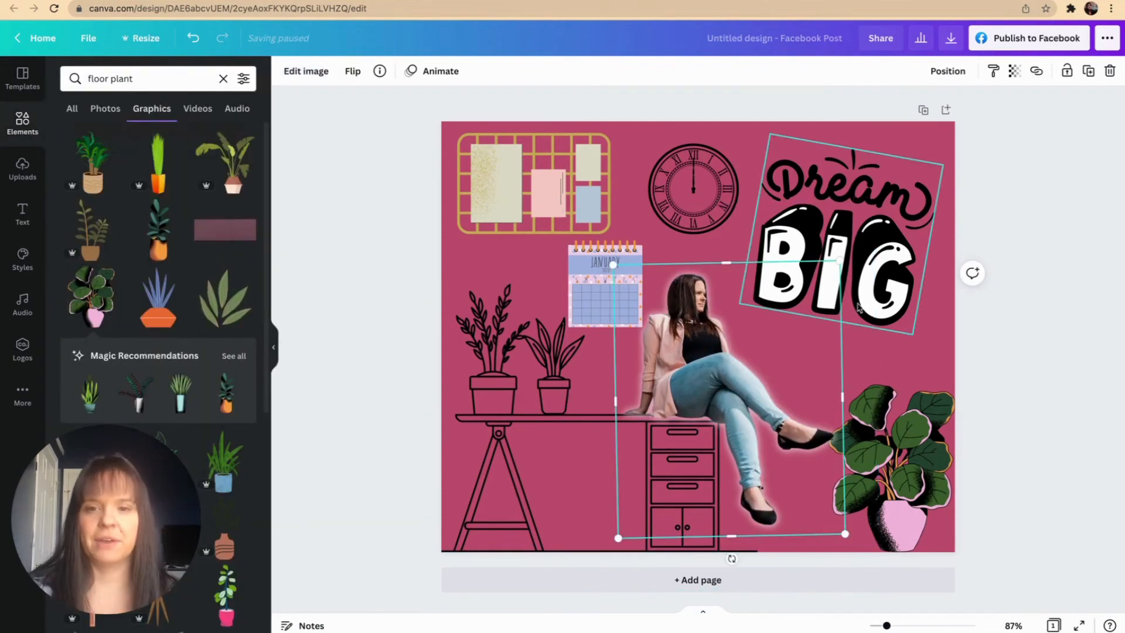
click(933, 358)
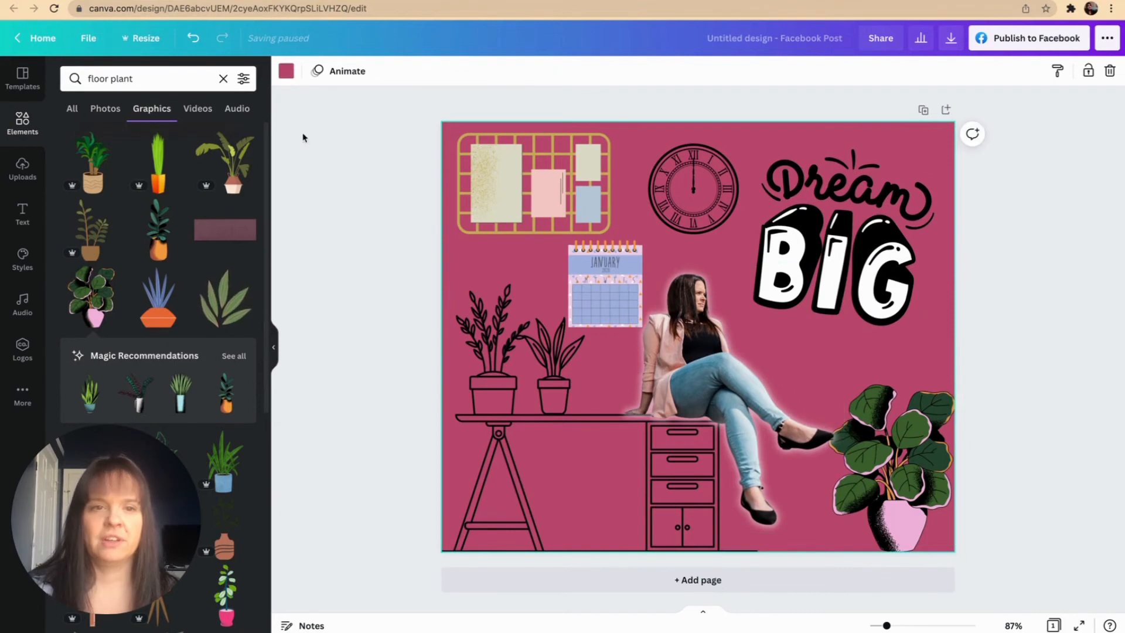
click(633, 326)
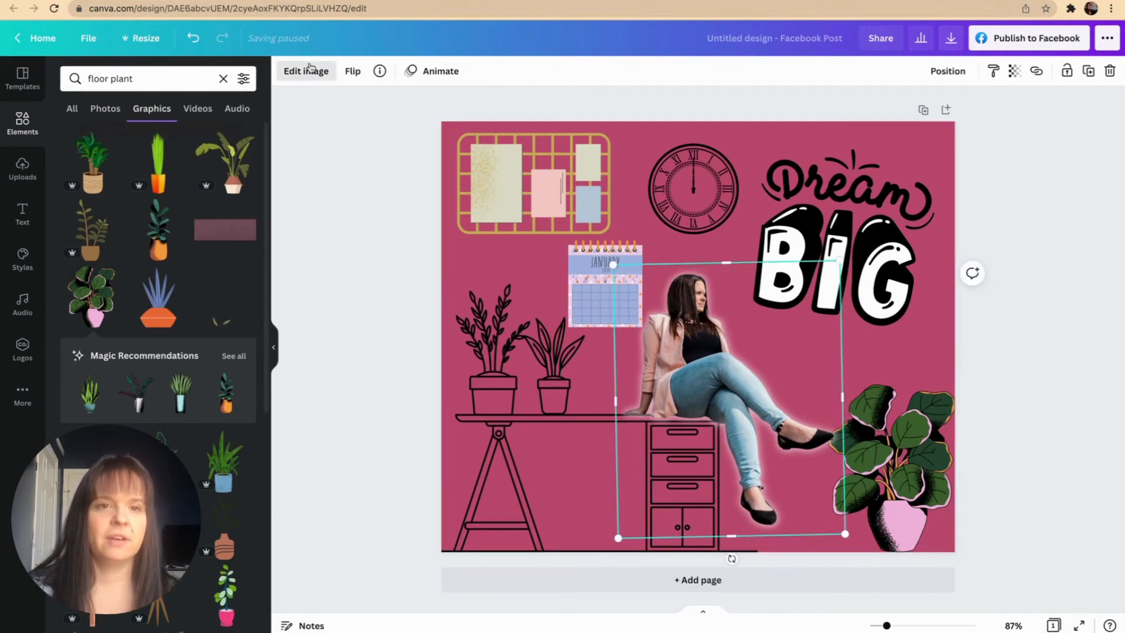
click(305, 71)
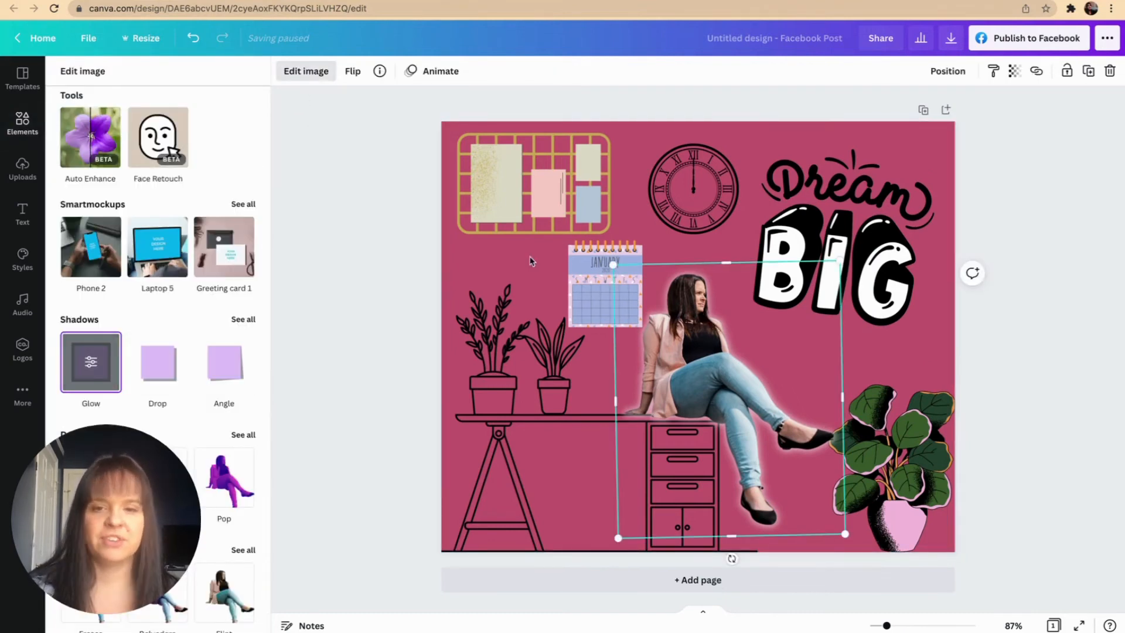
click(1009, 383)
click(1009, 382)
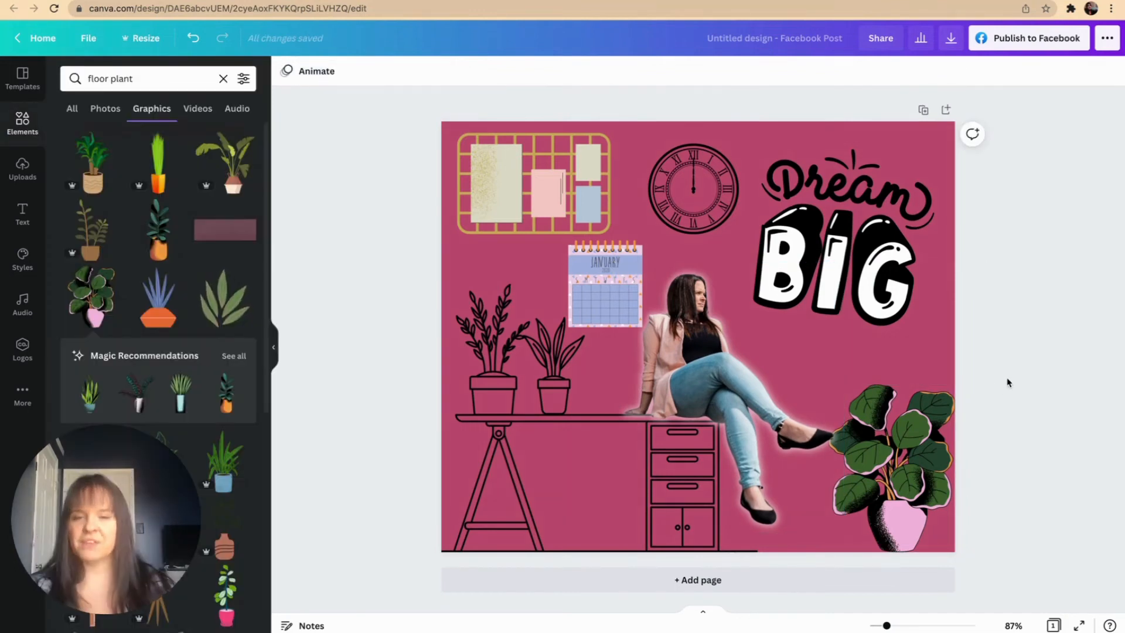